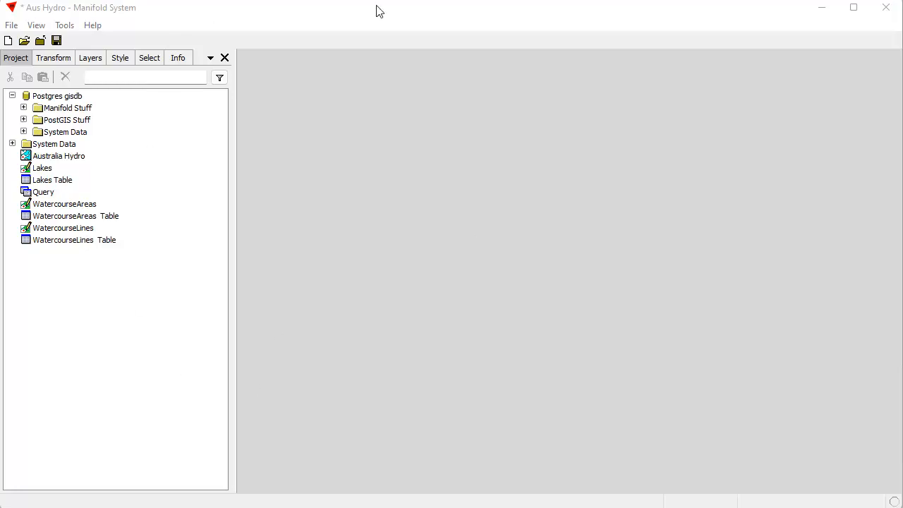
Open the WatercourseLines drawing, examine dense stream networks in eastern Australia up close, and return to the full view
double_click(79, 235)
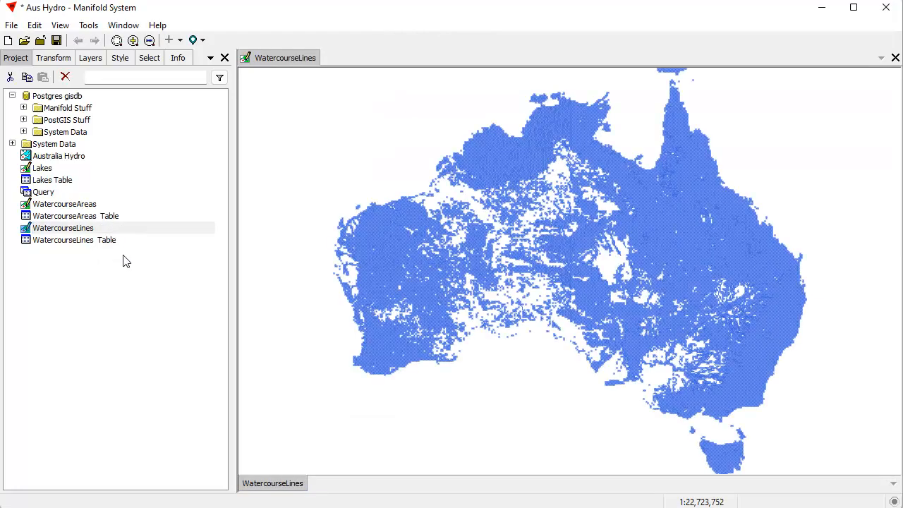
left_click(703, 269)
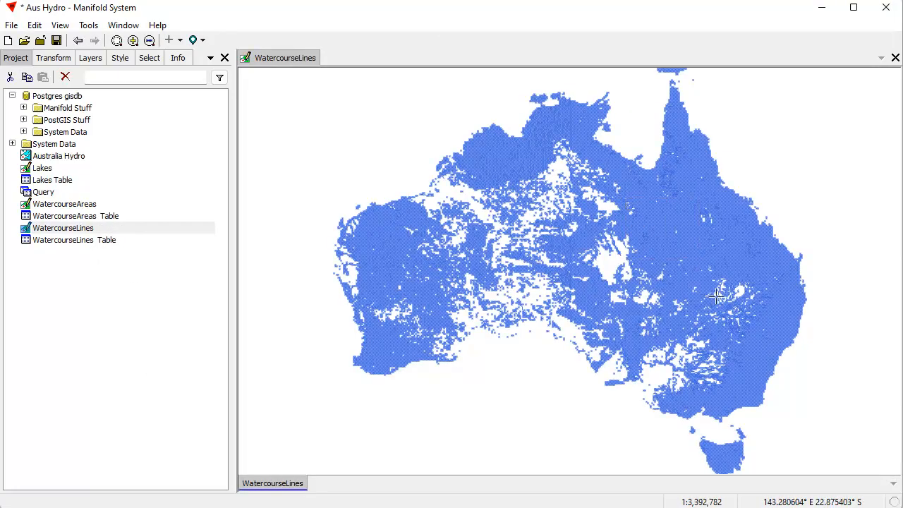
left_click_drag(392, 151, 764, 407)
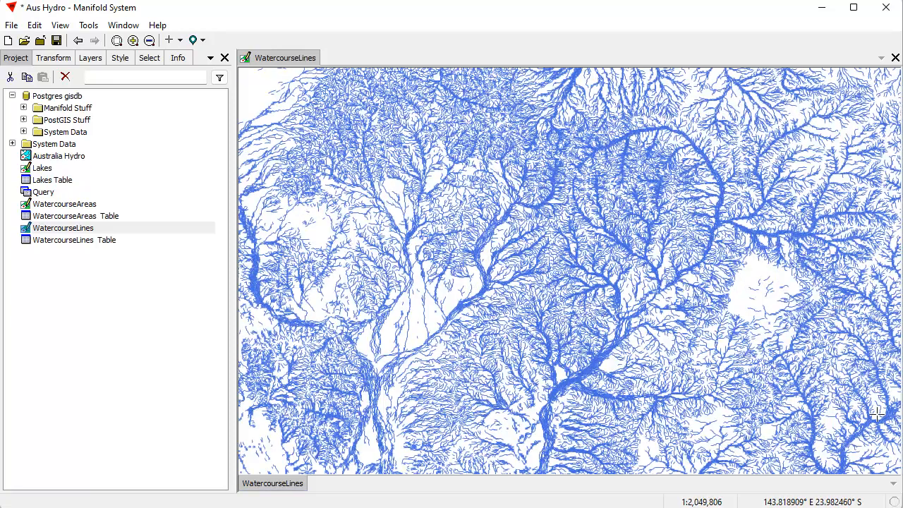
left_click_drag(494, 122, 708, 318)
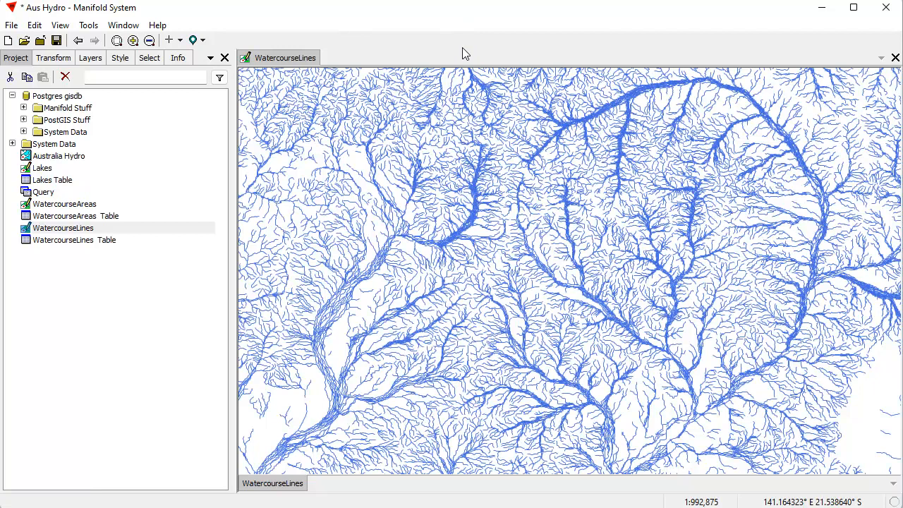
left_click(77, 41)
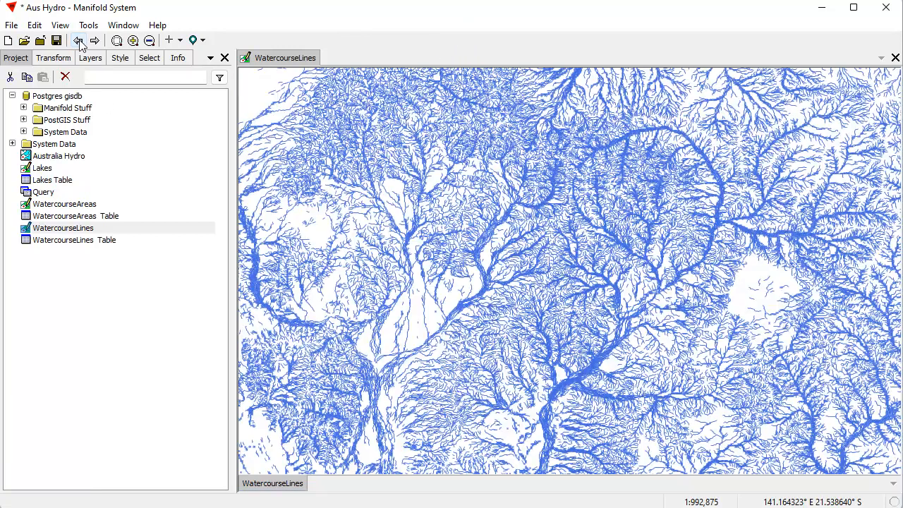
left_click(78, 41)
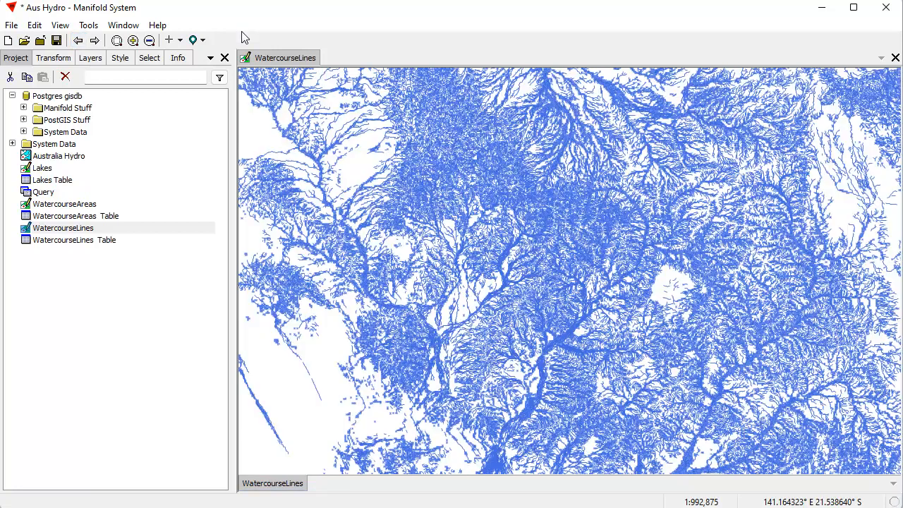
left_click(78, 40)
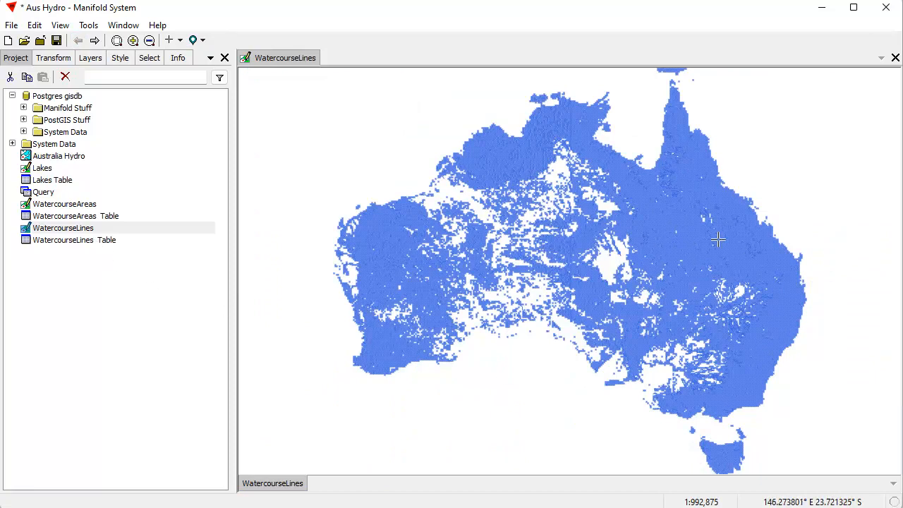
Open the WatercourseLines Table and check its field and record information
double_click(100, 240)
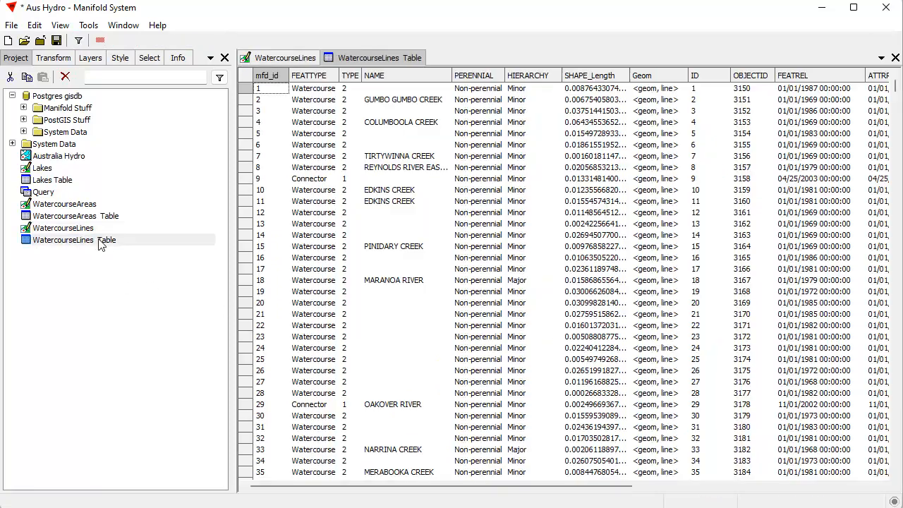
left_click(176, 61)
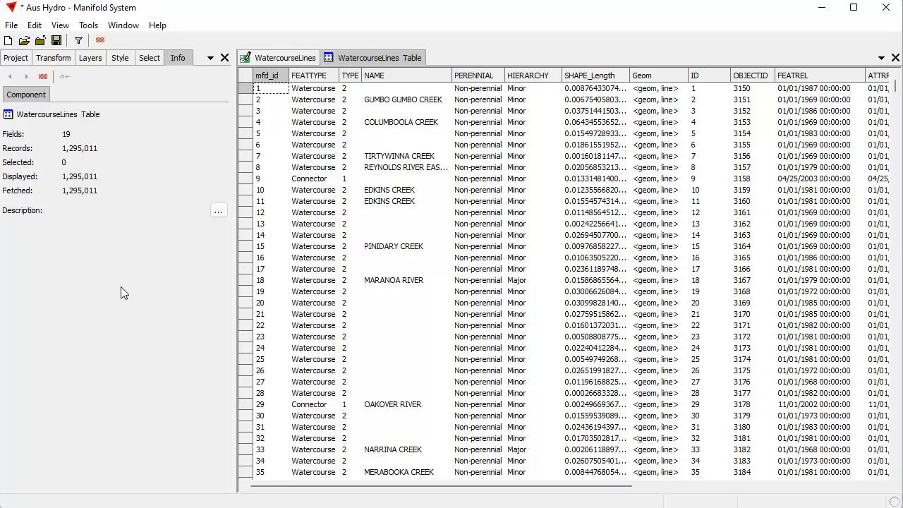
left_click(17, 58)
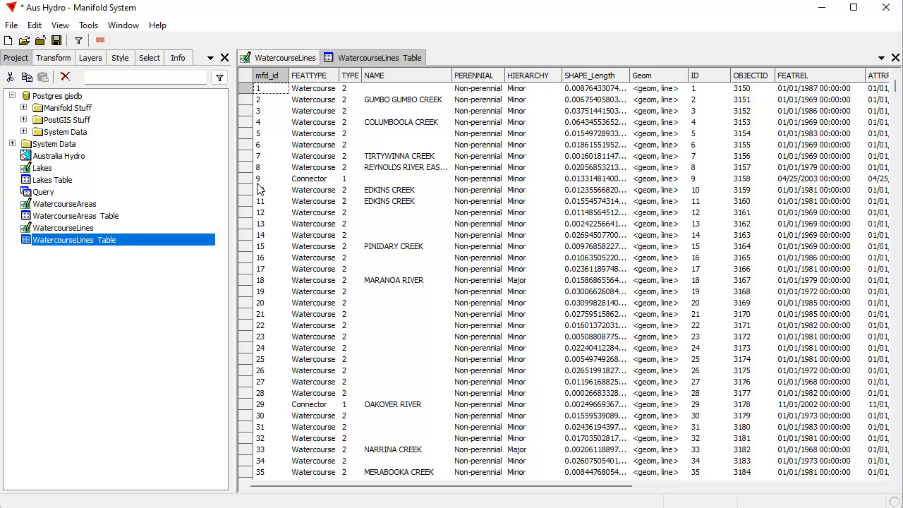
Jump between the last and first records of the WatercourseLines Table, finishing at the last one
left_click(395, 60)
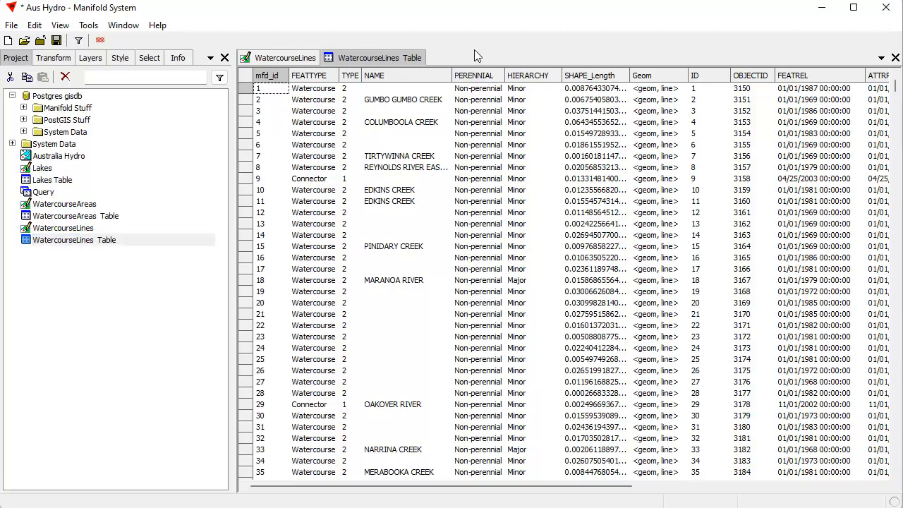
key("ctrl+End")
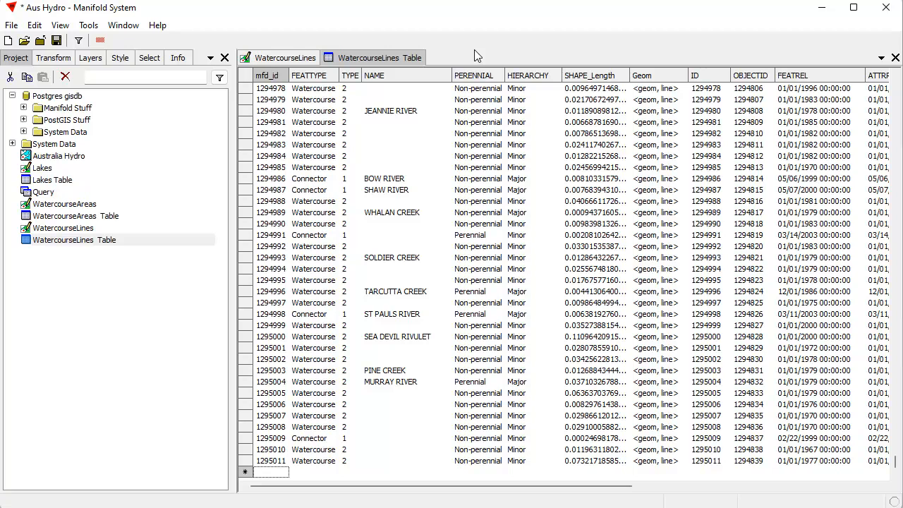
key("ctrl+Home")
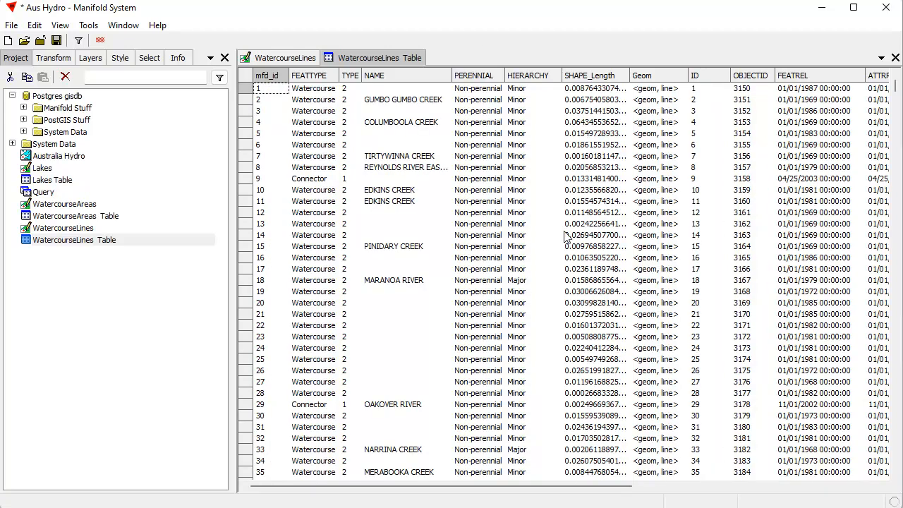
key("ctrl+End")
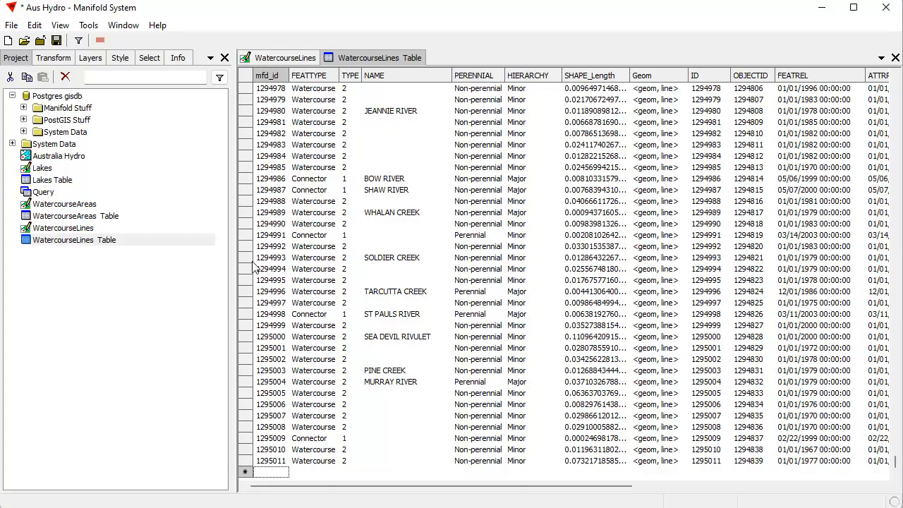
Recheck the table's record information and expand the Manifold Stuff folder in the Postgres gisdb data source
left_click(179, 57)
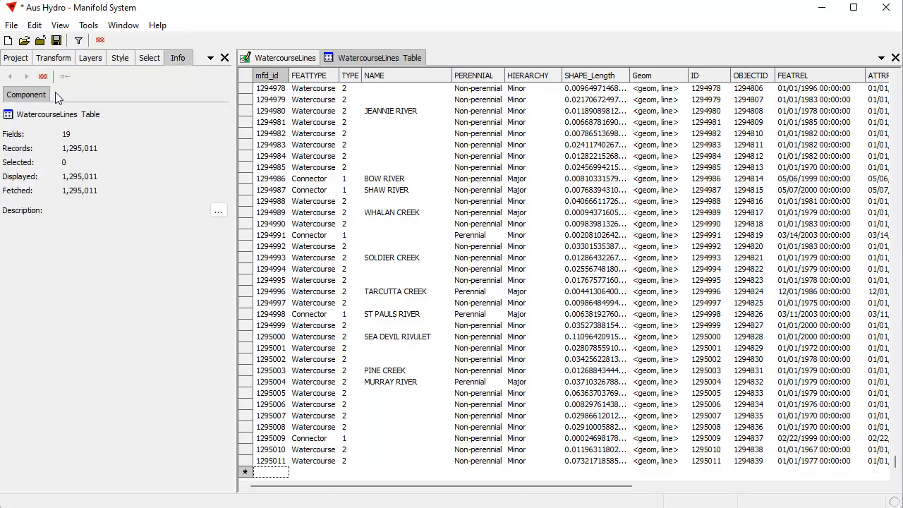
left_click(15, 59)
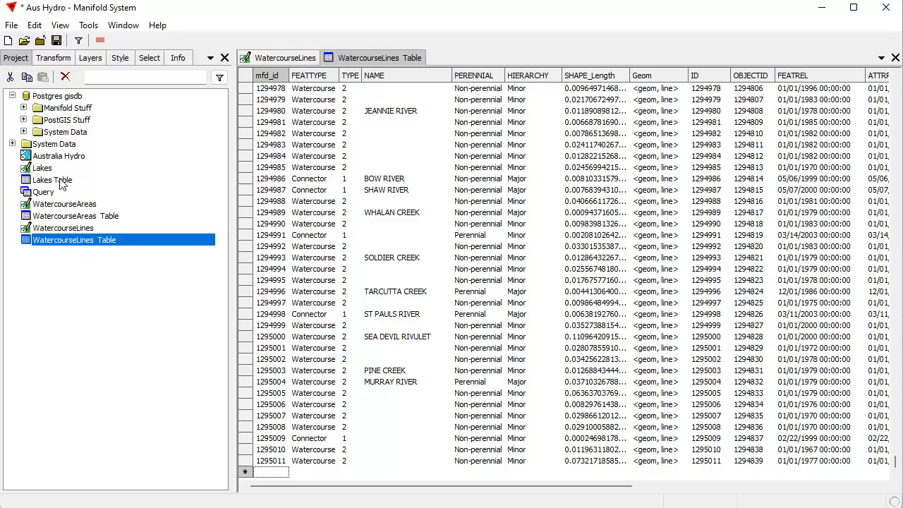
left_click(23, 108)
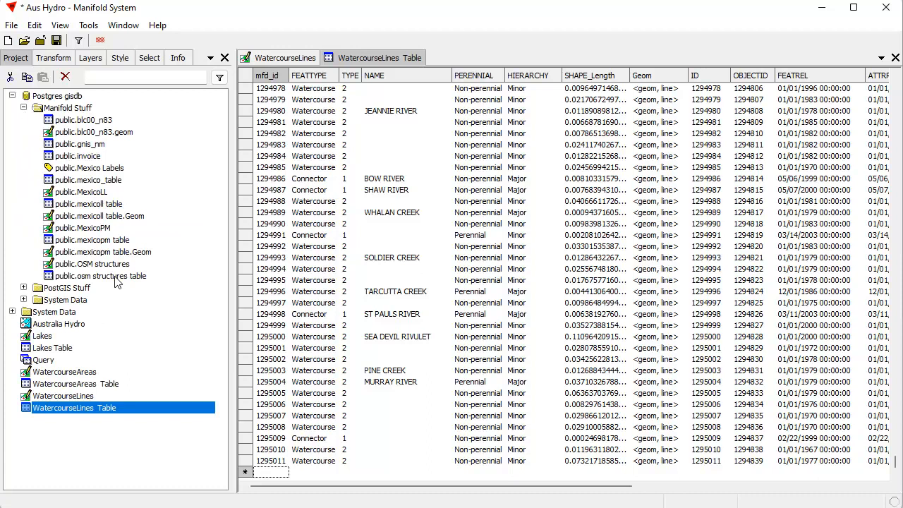
Try (all) as the initial number of records to show for non-MAP tables, restore (auto), and accept the options
left_click(87, 26)
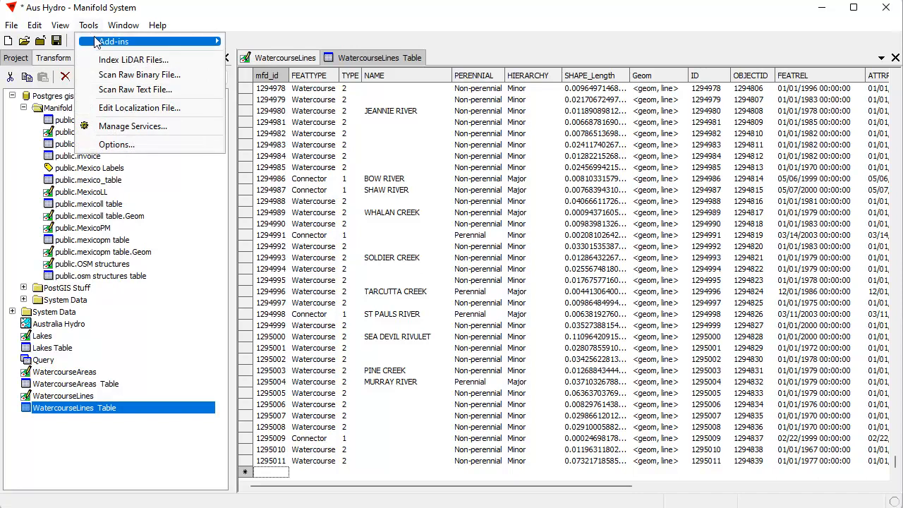
left_click(130, 146)
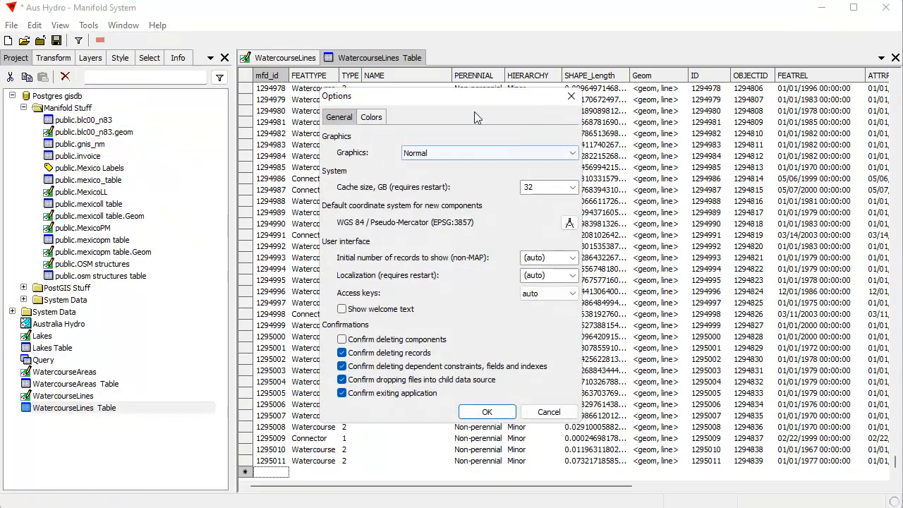
left_click_drag(463, 97, 511, 63)
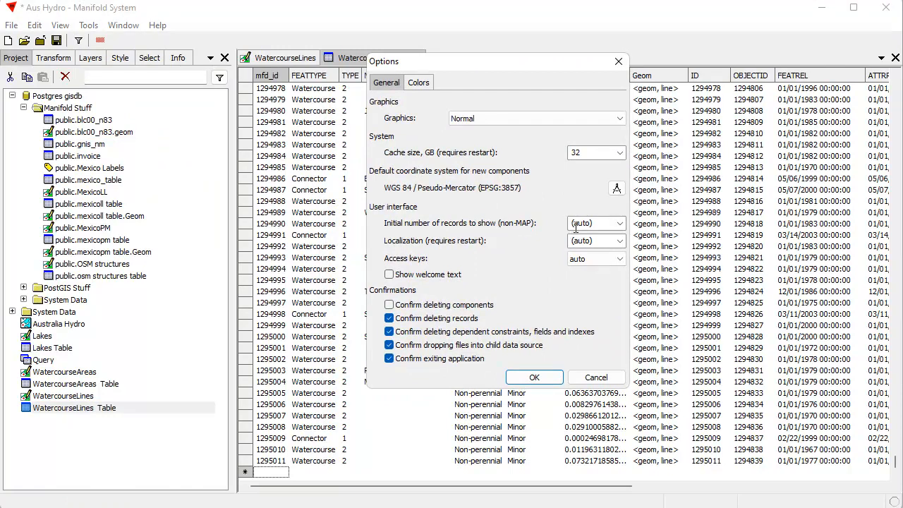
left_click(620, 225)
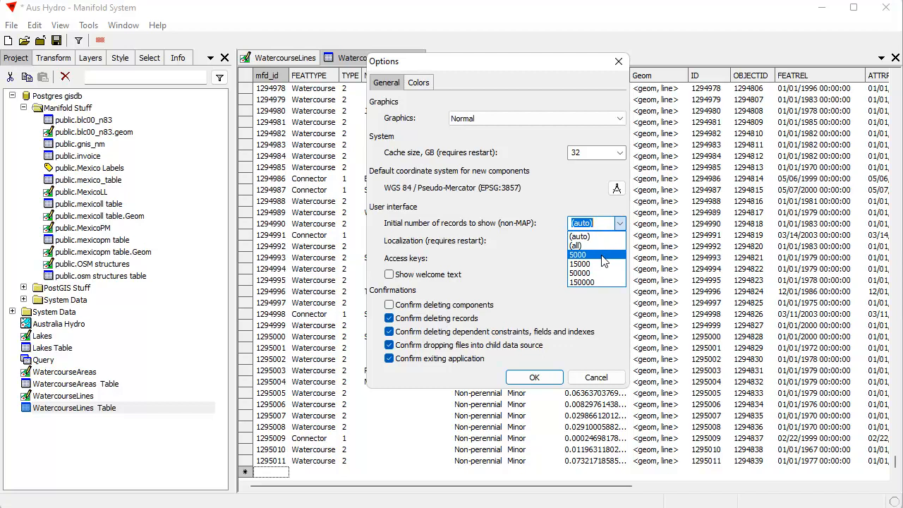
left_click(584, 245)
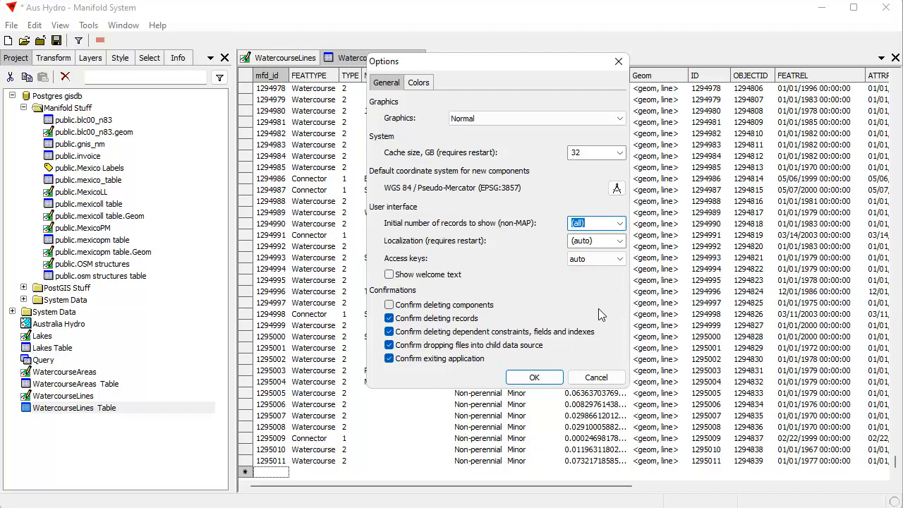
left_click(620, 223)
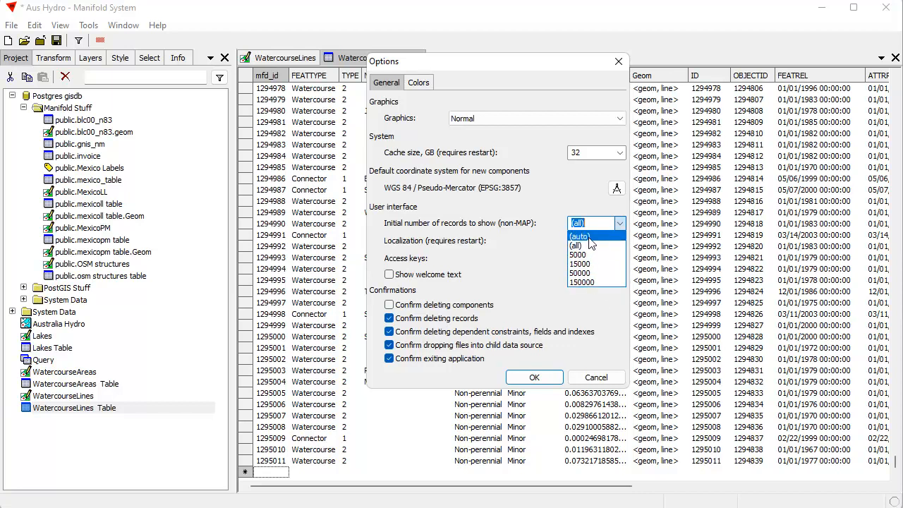
left_click(590, 237)
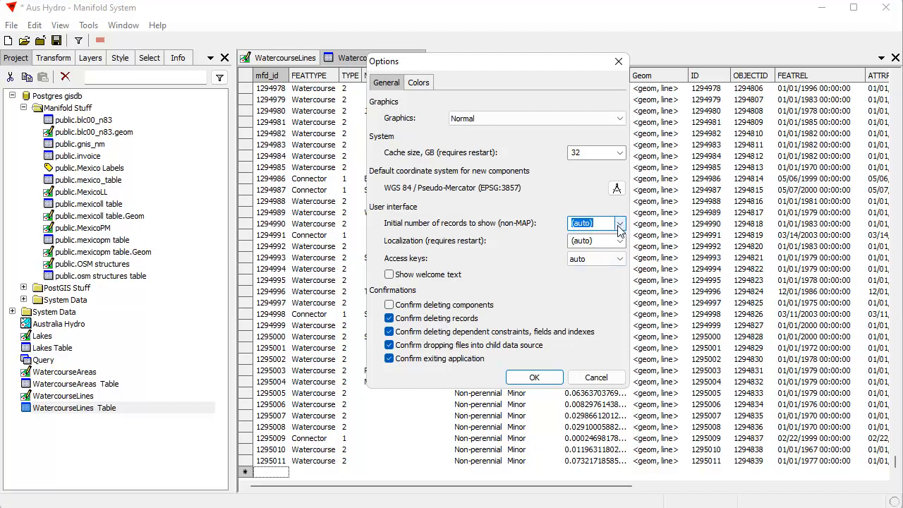
left_click(547, 378)
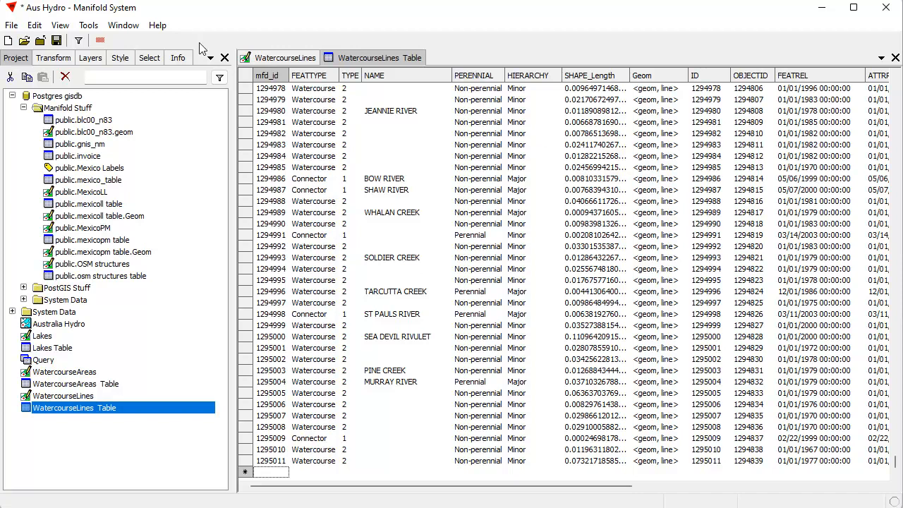
Show the table's record information, filter the table to NAME <> '', and return to its first records
left_click(178, 57)
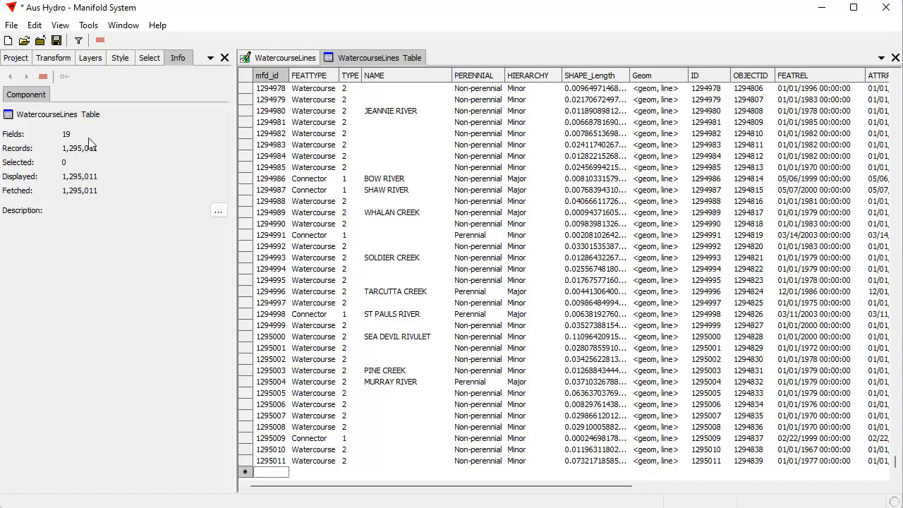
right_click(397, 101)
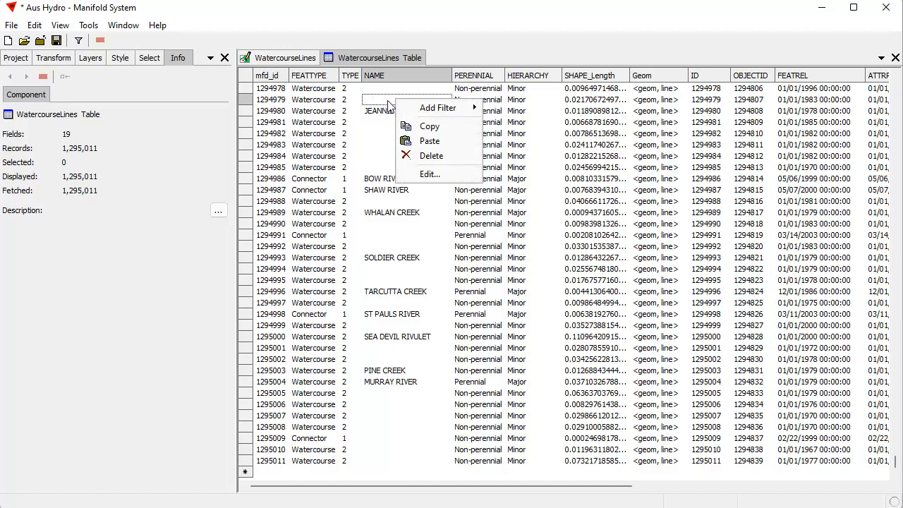
mouse_move(469, 110)
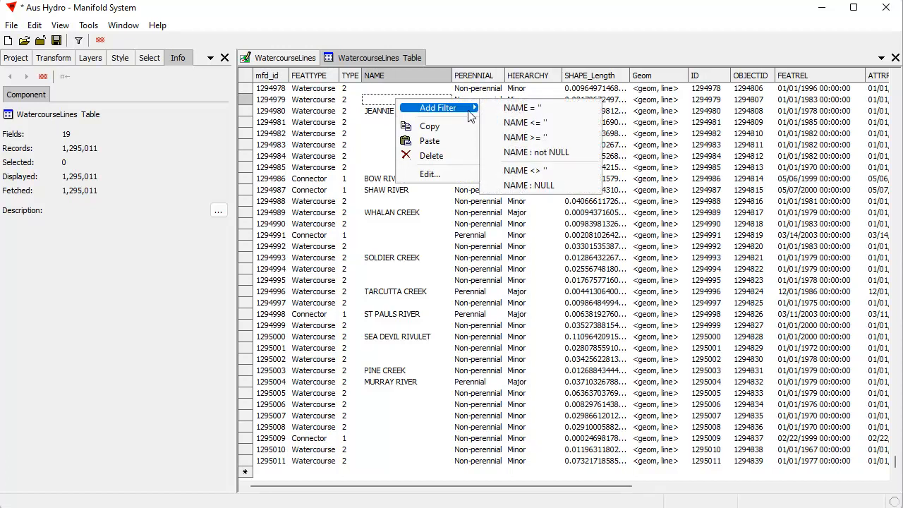
left_click(552, 176)
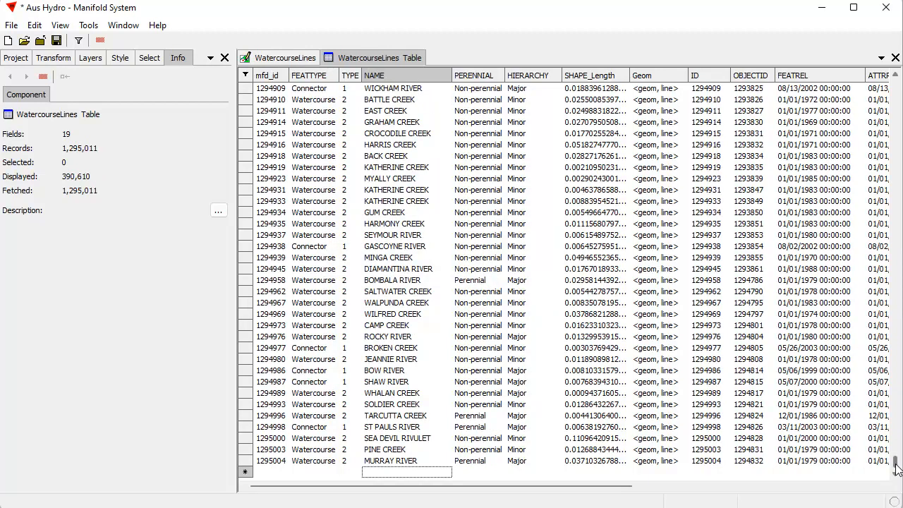
left_click_drag(897, 469, 896, 83)
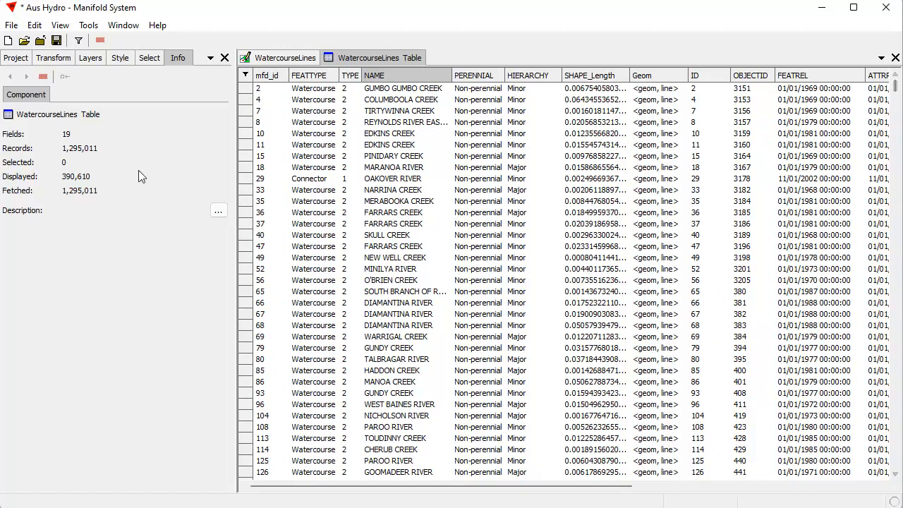
Review the filter options and the active NAME filter for the table without changing them
left_click(60, 26)
mouse_move(93, 60)
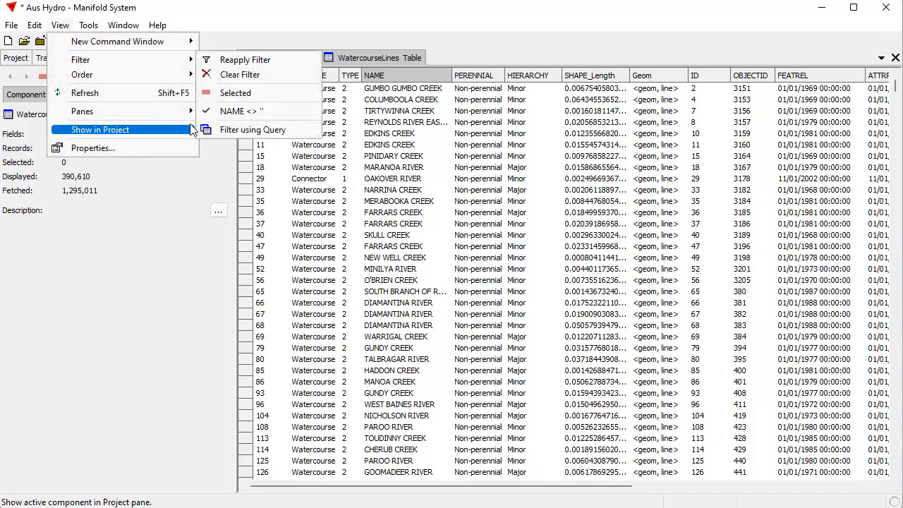
left_click(562, 46)
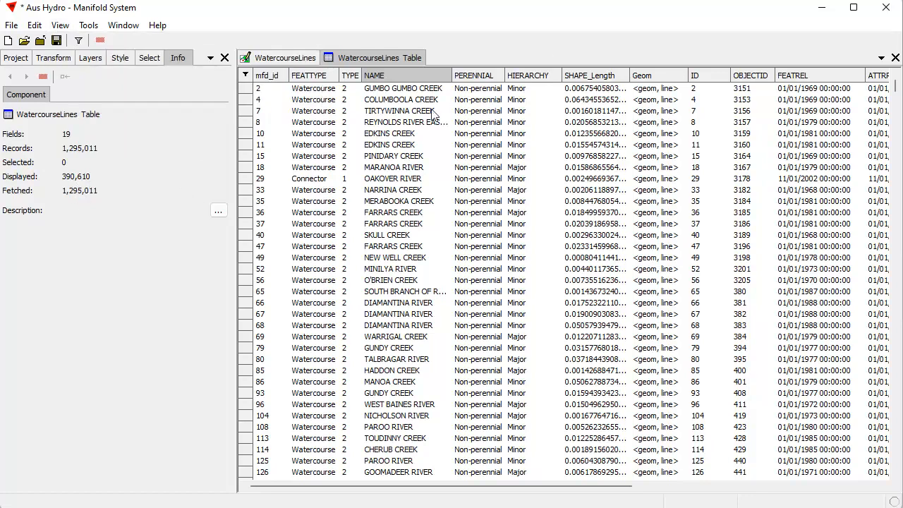
Sort the filtered table by NAME in ascending order and inspect its last and first records
left_click(420, 76)
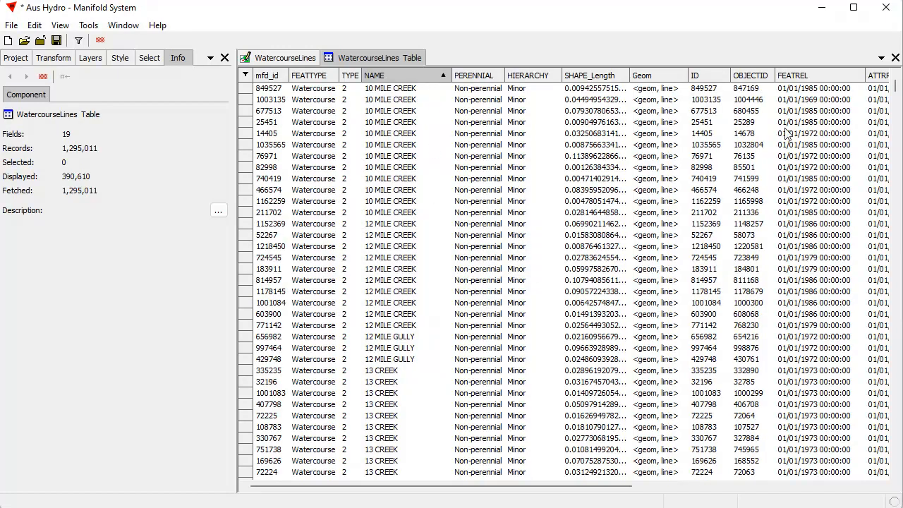
key("ctrl+End")
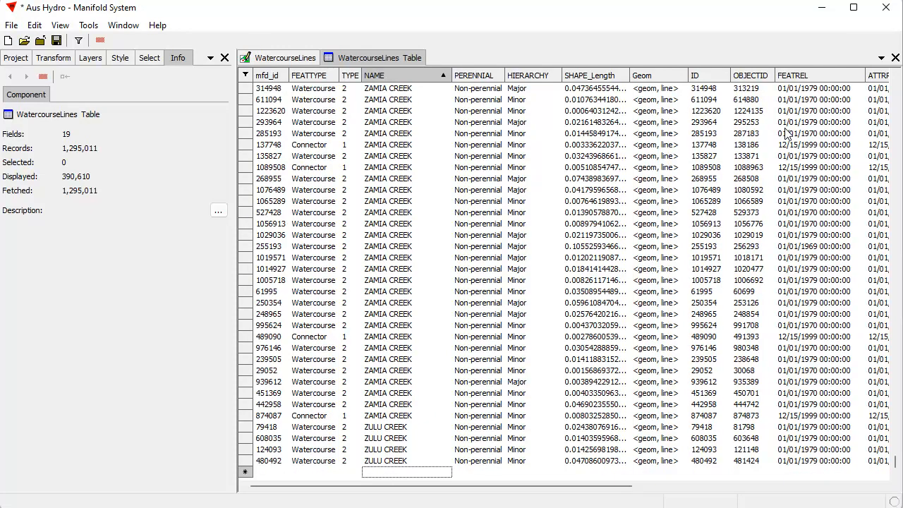
key("ctrl+Home")
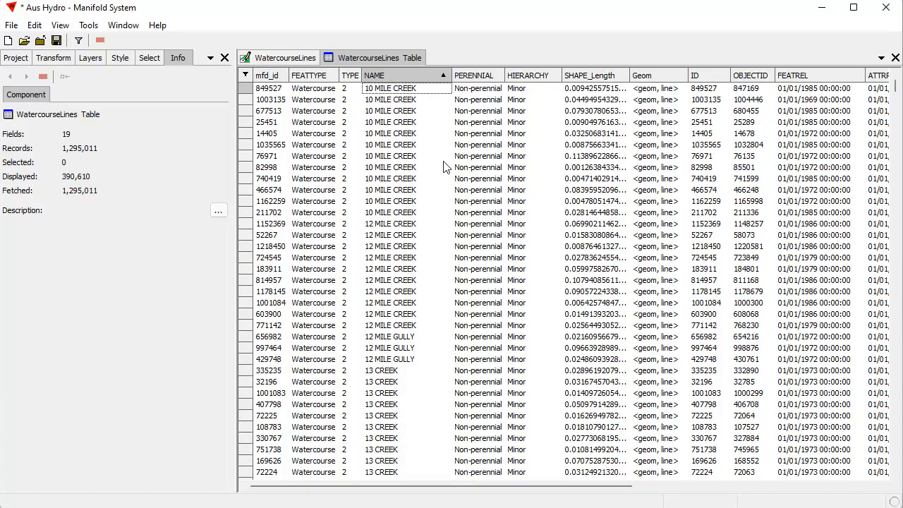
Reverse the NAME sort to descending, inspect the table's last and first records, and restore ascending order
left_click(397, 74)
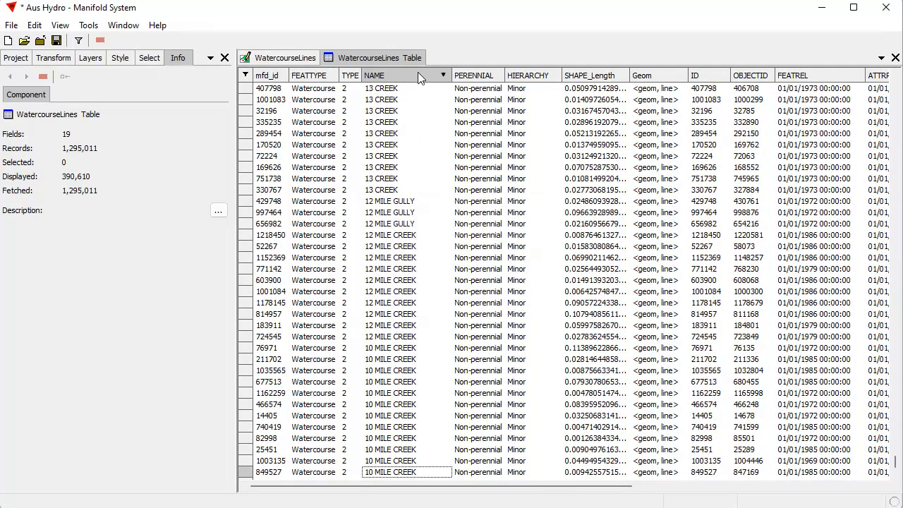
left_click_drag(897, 464, 894, 479)
left_click(894, 466)
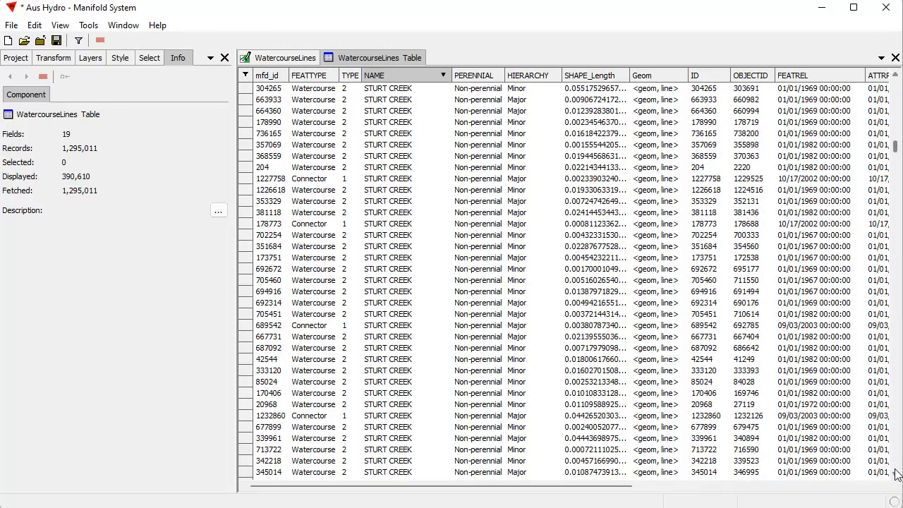
key("ctrl+End")
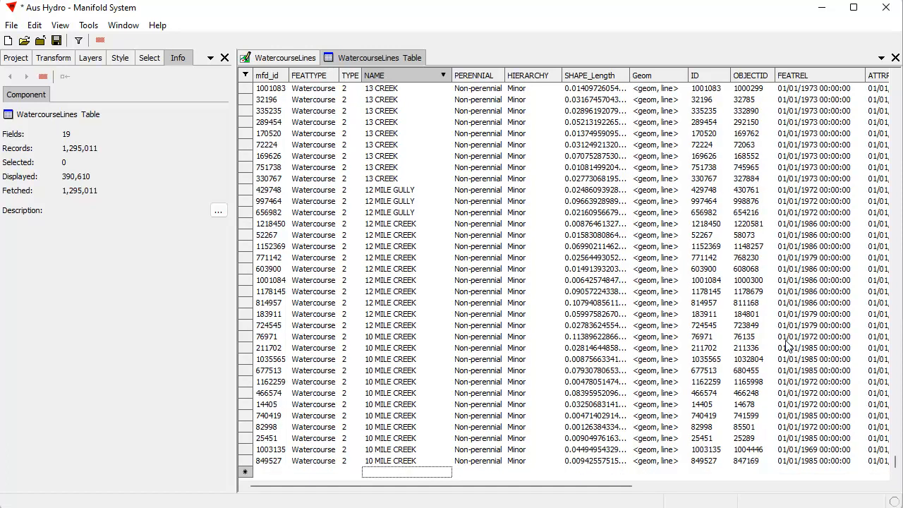
key("ctrl+Home")
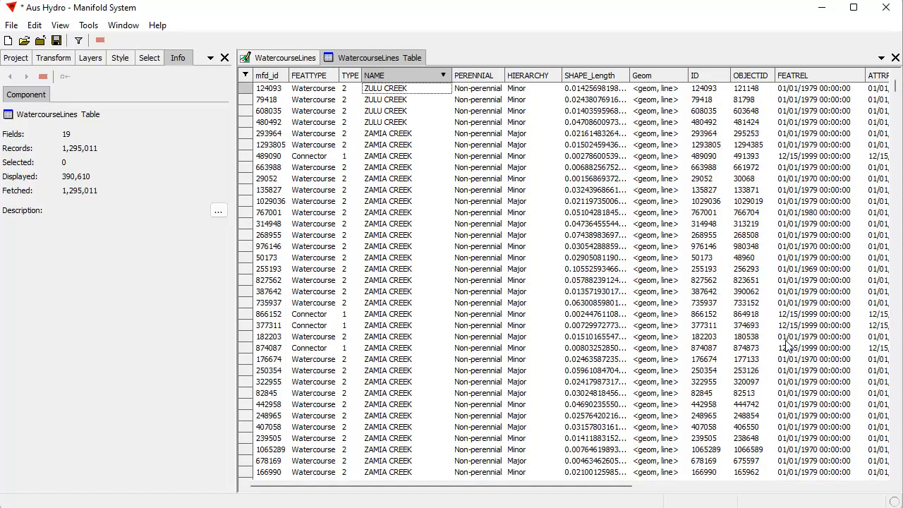
left_click(397, 77)
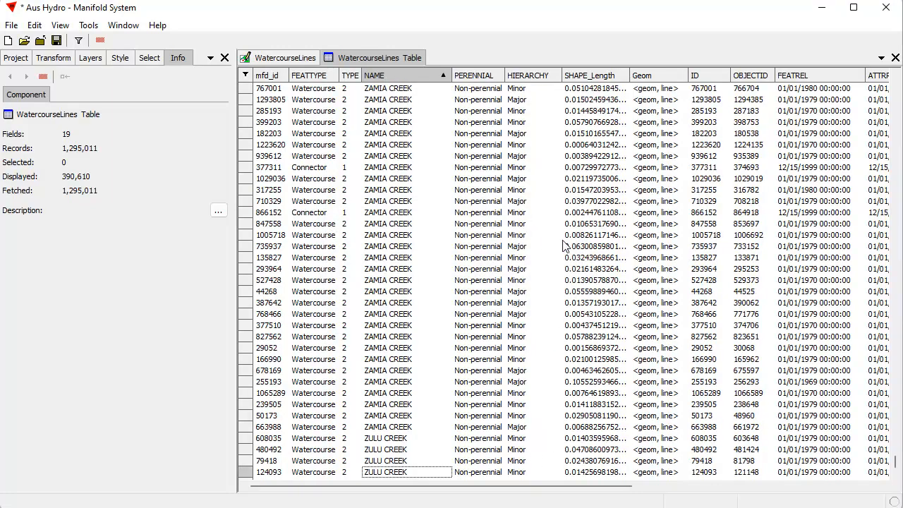
Add the filter HIERARCHY = 'Major' to the NAME-filtered table and return to its first records
right_click(522, 184)
mouse_move(564, 192)
left_click(653, 189)
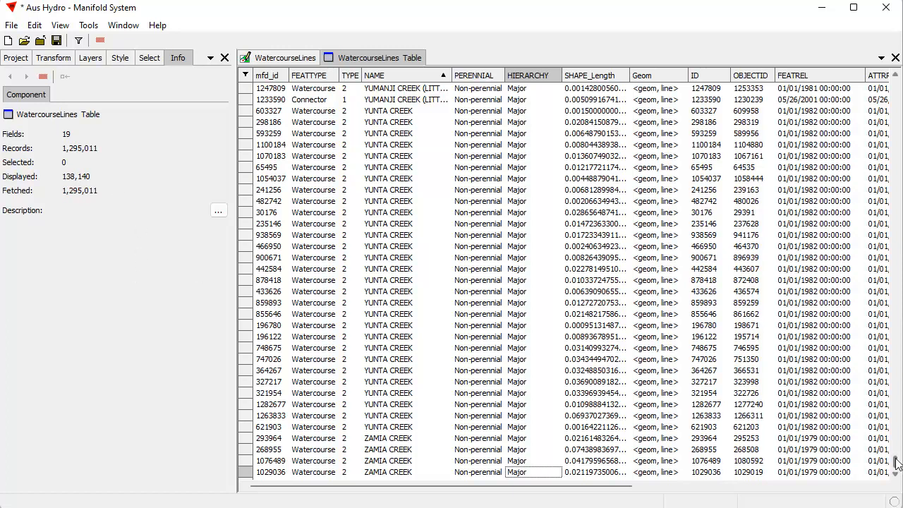
key("ctrl+Home")
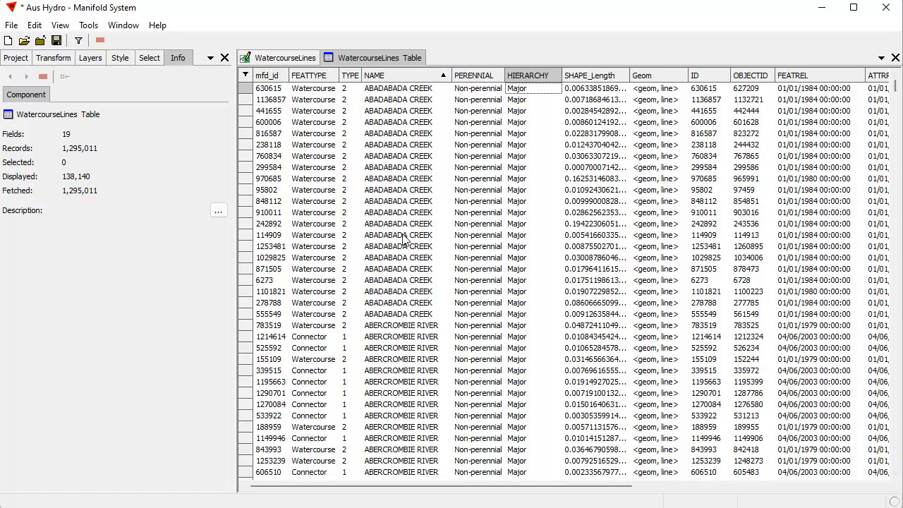
Select the watercourses inside a rectangular area of northeastern inland Australia on the map and browse the table for selected records
left_click(285, 58)
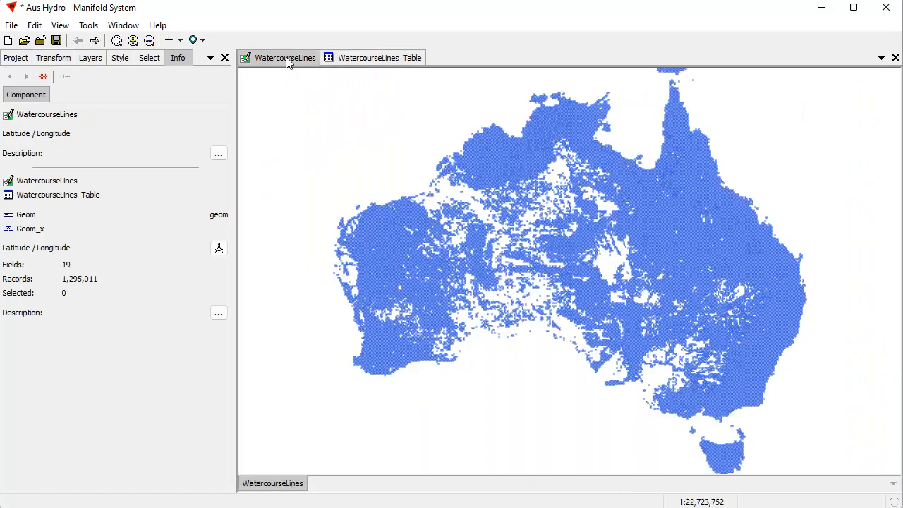
left_click_drag(644, 214, 754, 305)
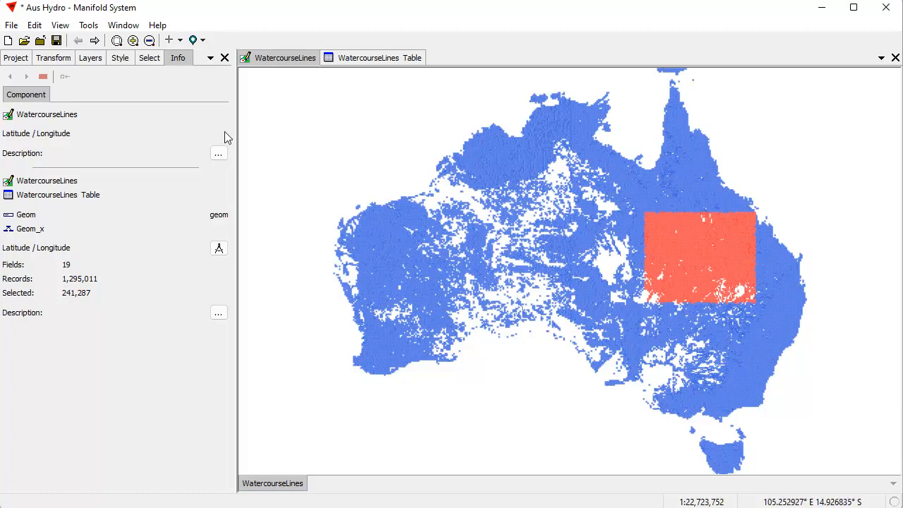
left_click(375, 59)
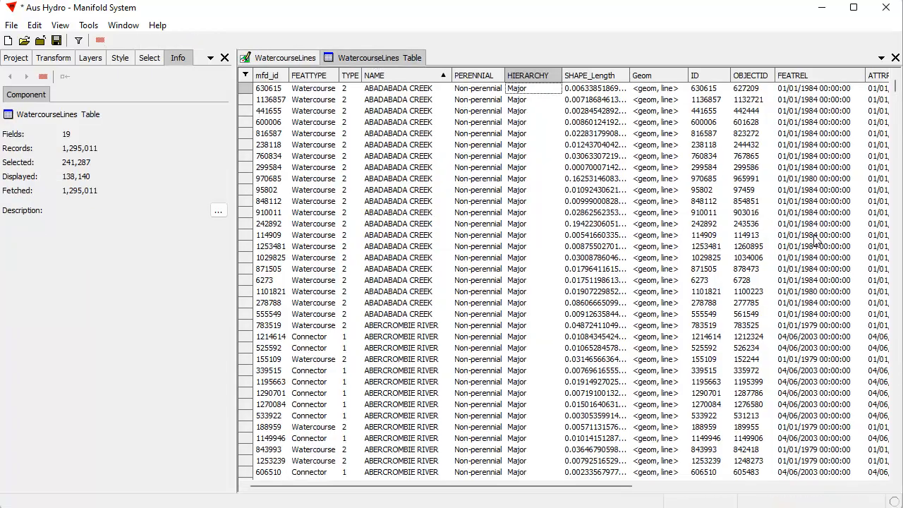
left_click_drag(896, 88, 896, 115)
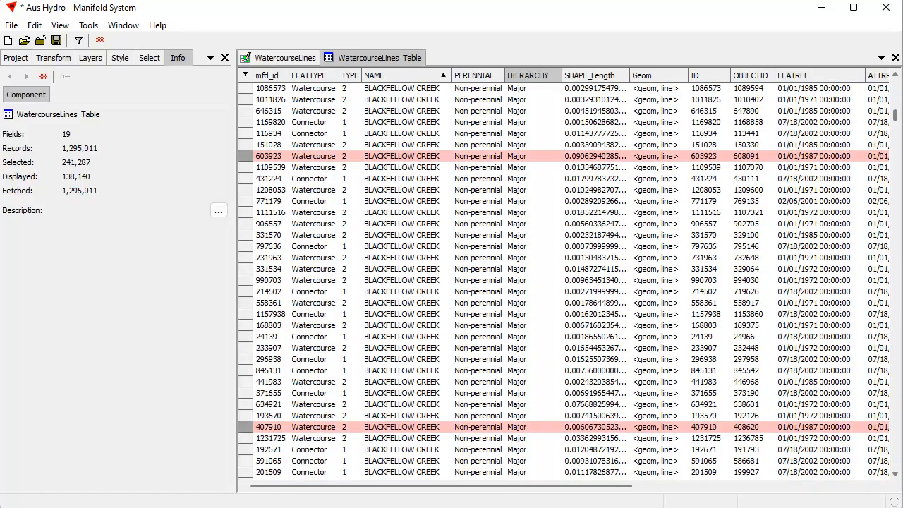
Delete the selected block of watercourse lines from the WatercourseLines map
left_click(297, 61)
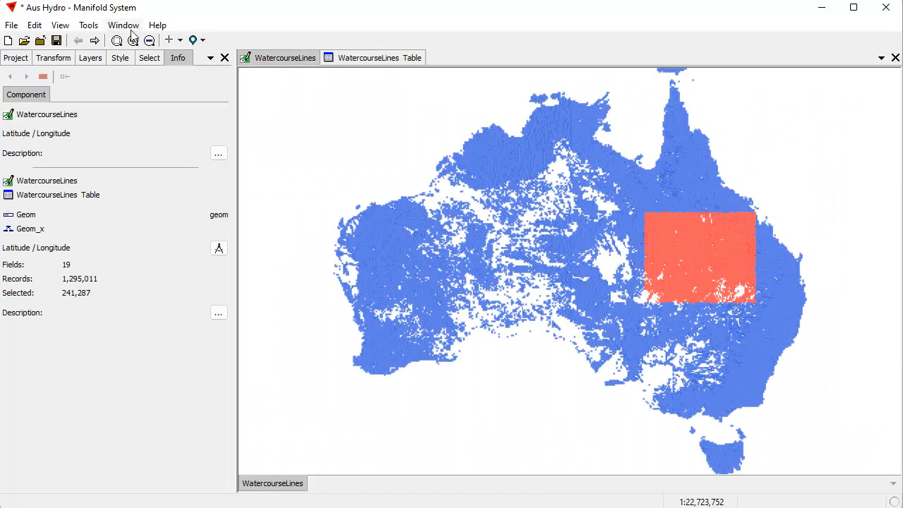
left_click(35, 26)
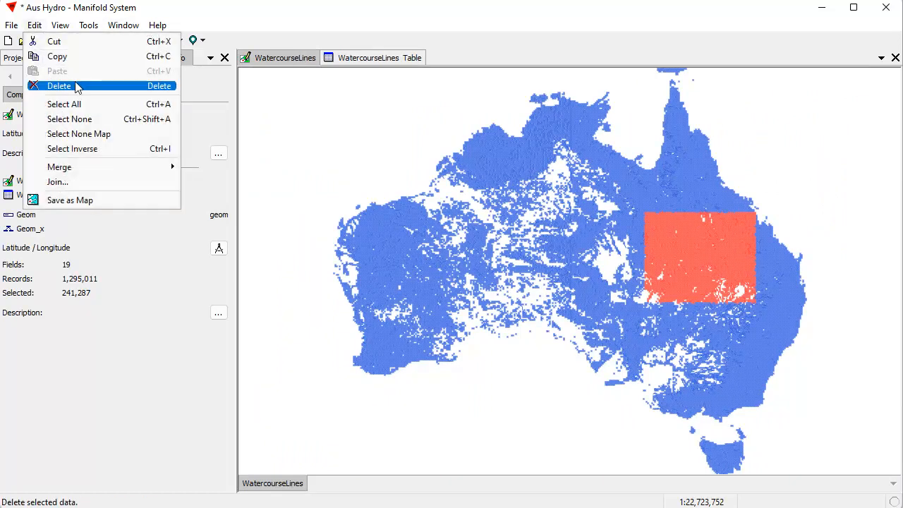
left_click(75, 84)
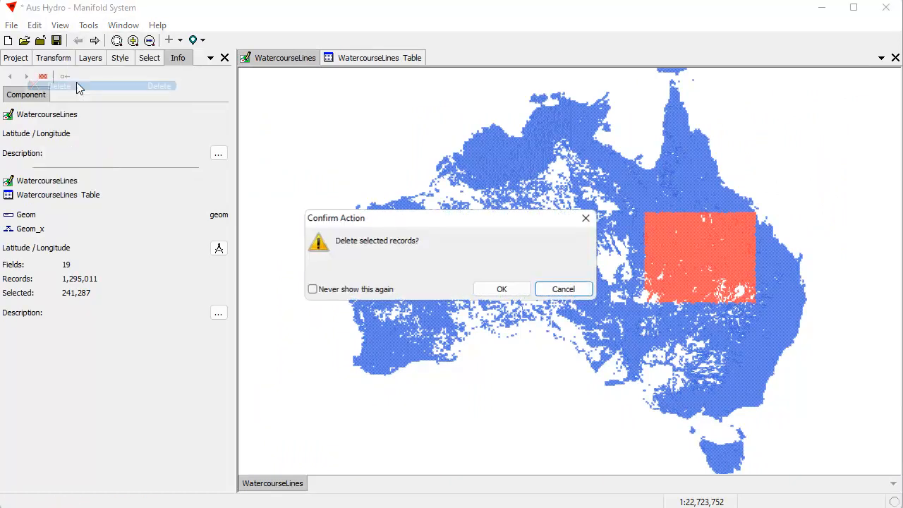
left_click(511, 289)
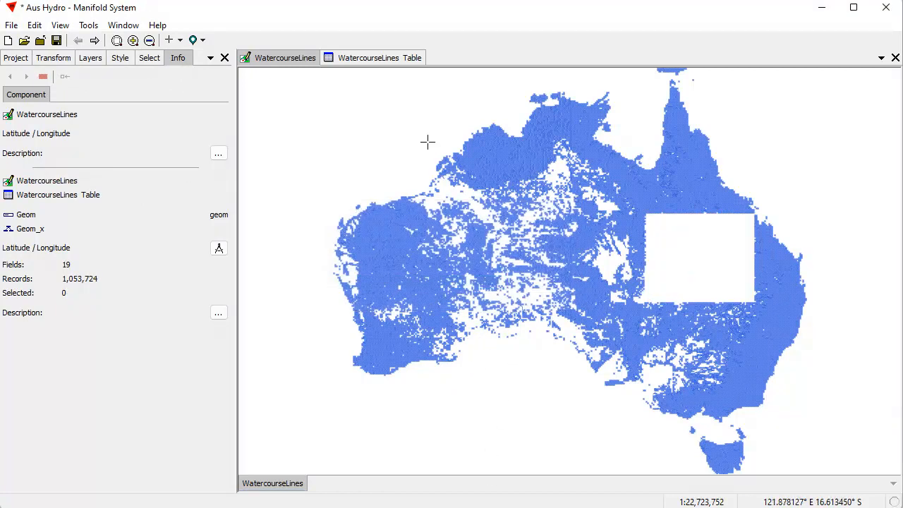
Browse the filtered watercourse table around AUBURN RIVER and AURILLIA CREEK to examine how deleted records are shown
left_click(397, 62)
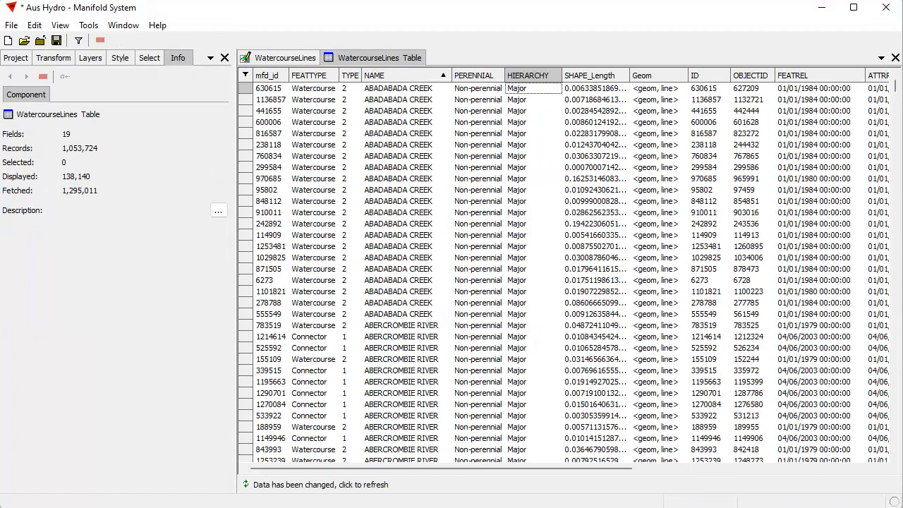
left_click_drag(896, 86, 897, 98)
scroll(614, 378, "down", 5)
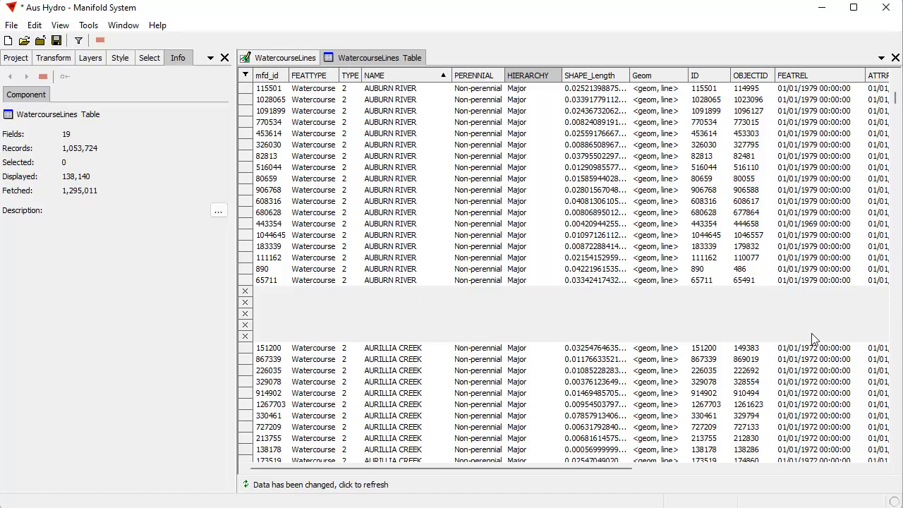
scroll(542, 308, "down", 8)
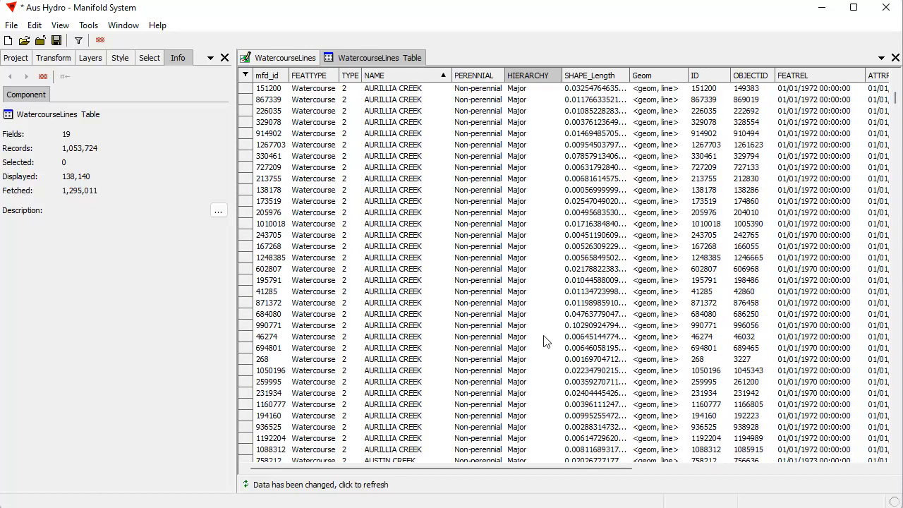
scroll(531, 329, "down", 8)
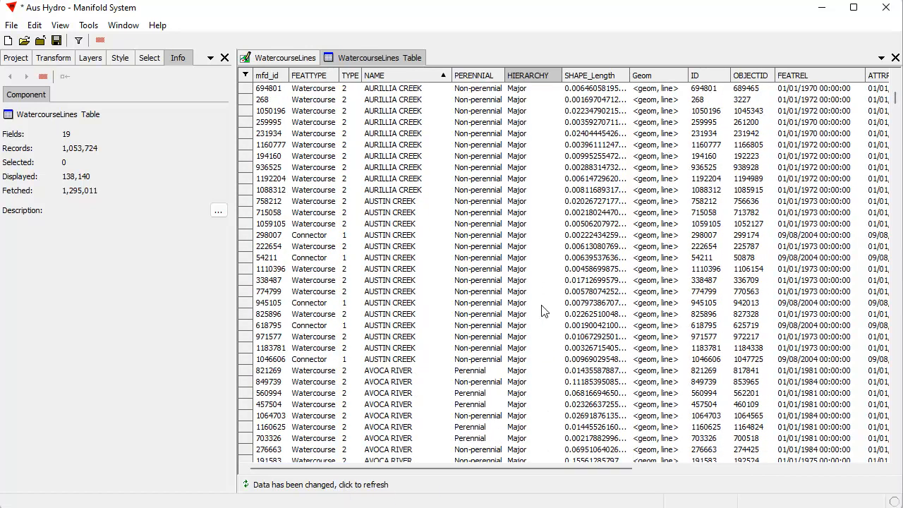
scroll(550, 304, "up", 9)
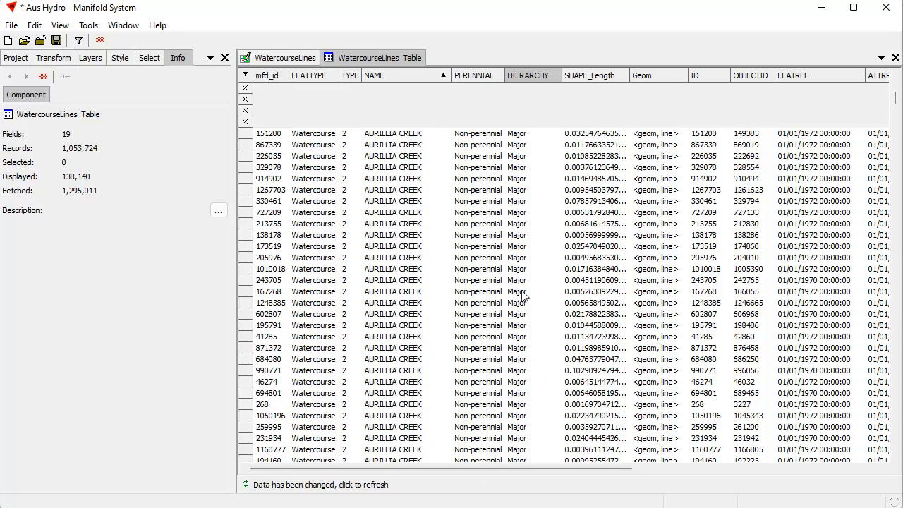
Refresh the table's changed data and filter it again to NAME <> ''
left_click(297, 486)
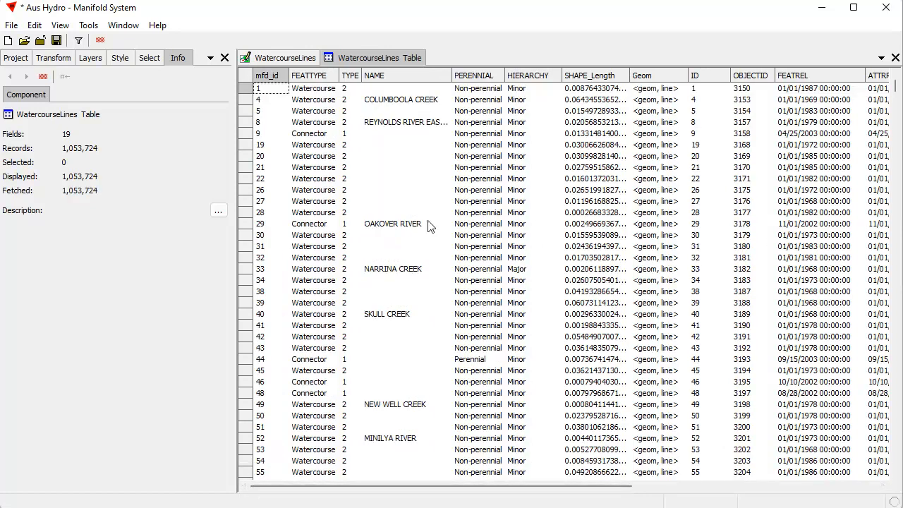
right_click(410, 111)
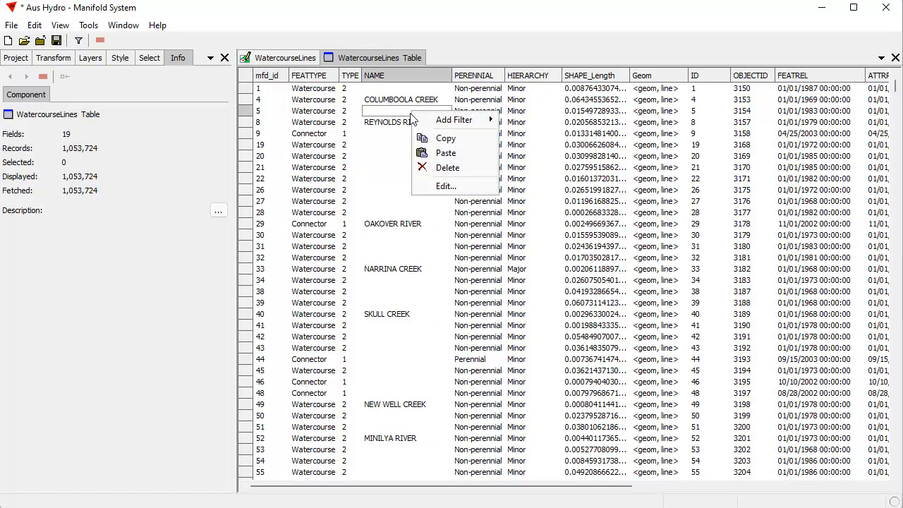
mouse_move(480, 120)
left_click(564, 182)
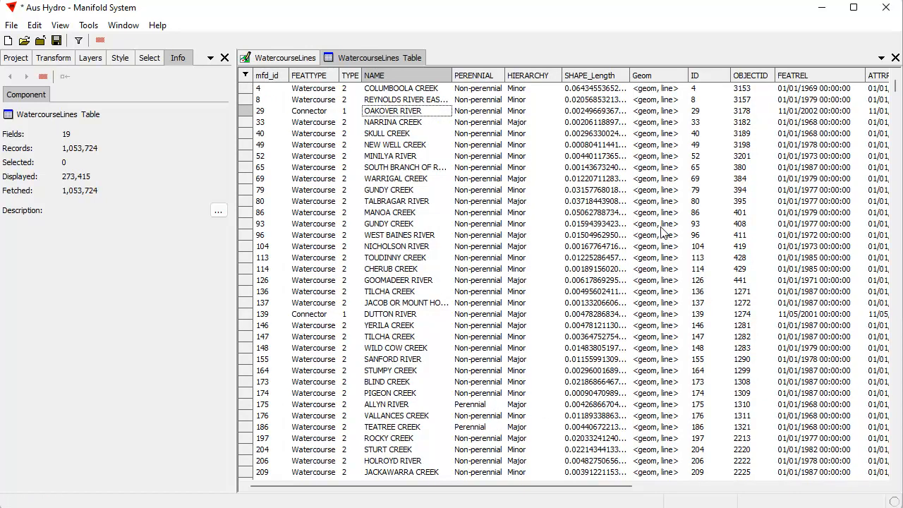
Restrict the refreshed table further with the filter HIERARCHY = 'Major'
right_click(514, 180)
mouse_move(523, 186)
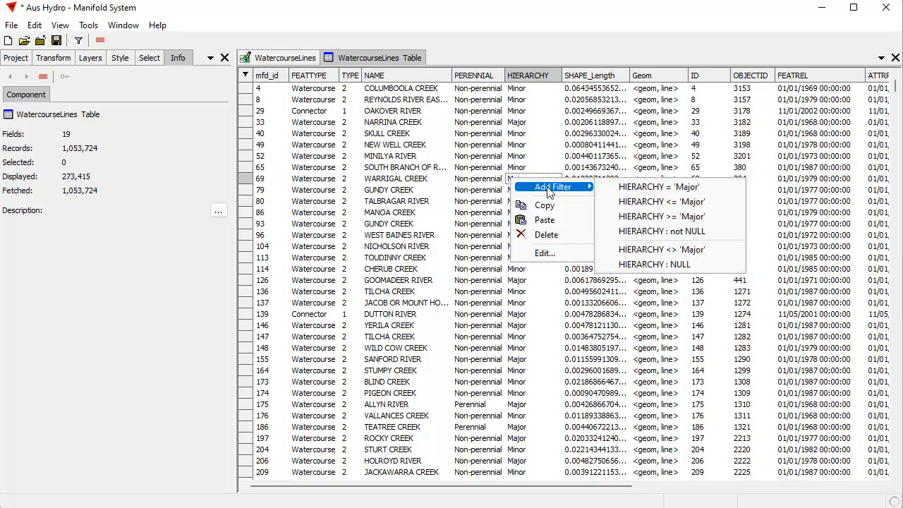
left_click(681, 190)
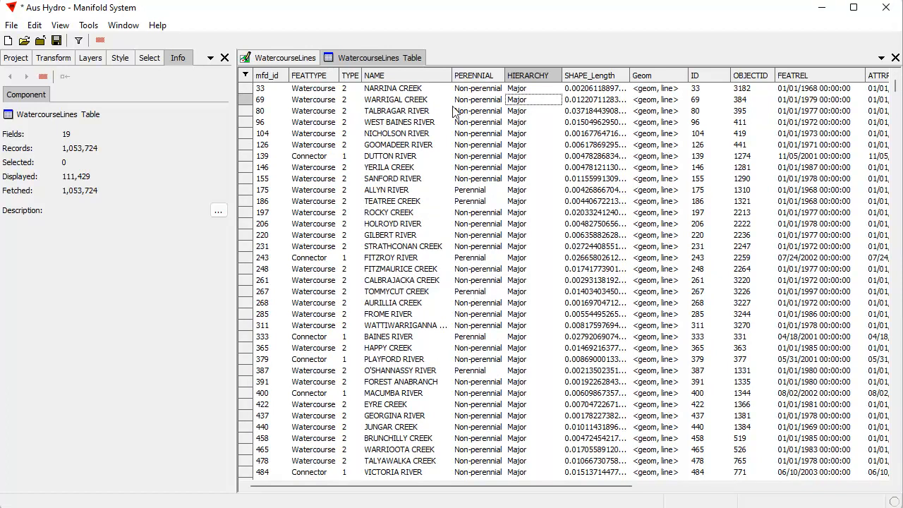
Switch between the WatercourseLines map and its table to compare the two views after the deletion
left_click(288, 63)
left_click(377, 64)
left_click(305, 62)
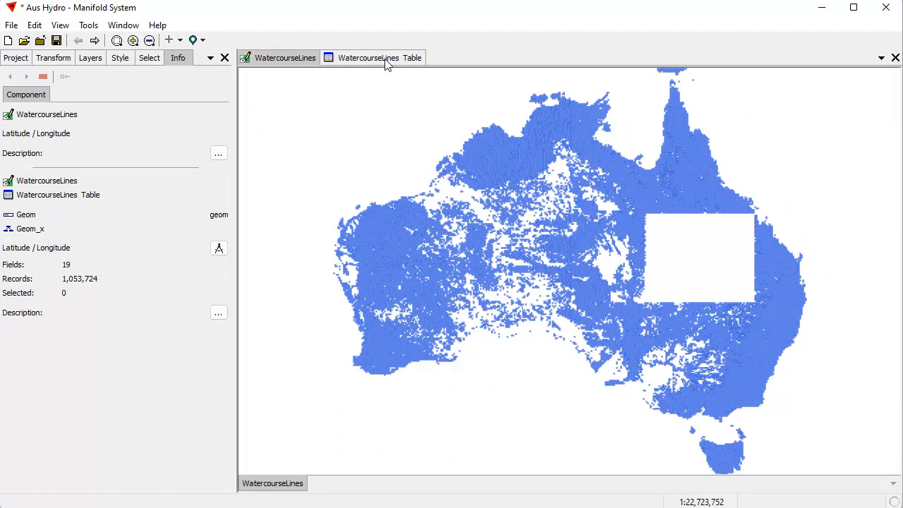
left_click(387, 64)
left_click(302, 65)
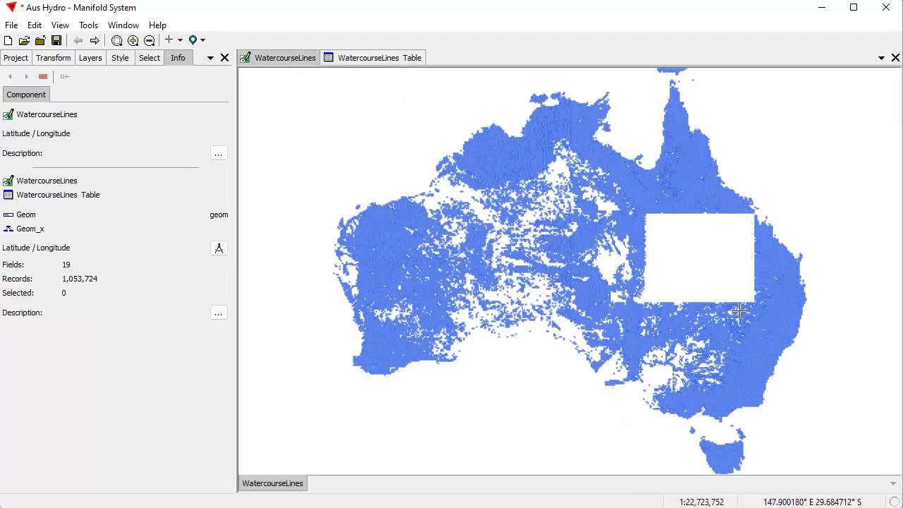
left_click(367, 57)
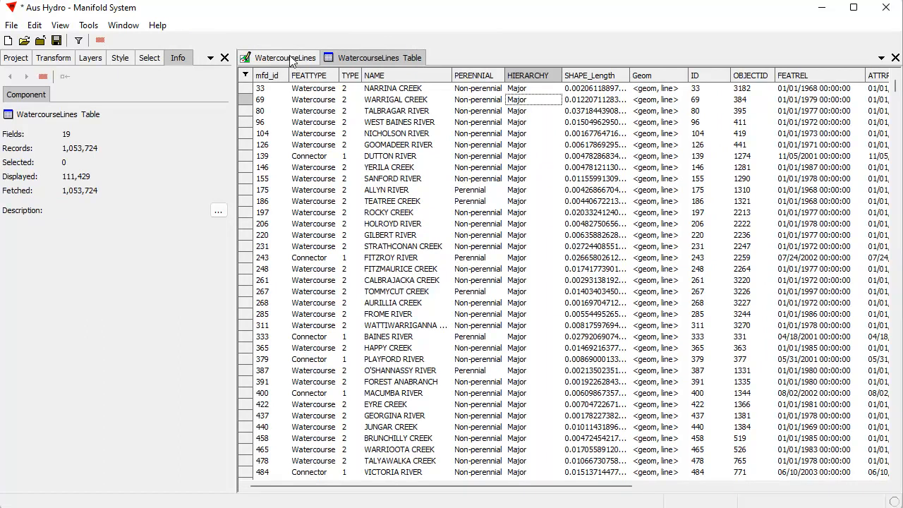
Show the attribute values of a minor unnamed watercourse line in Western Australia on the map
left_click(312, 61)
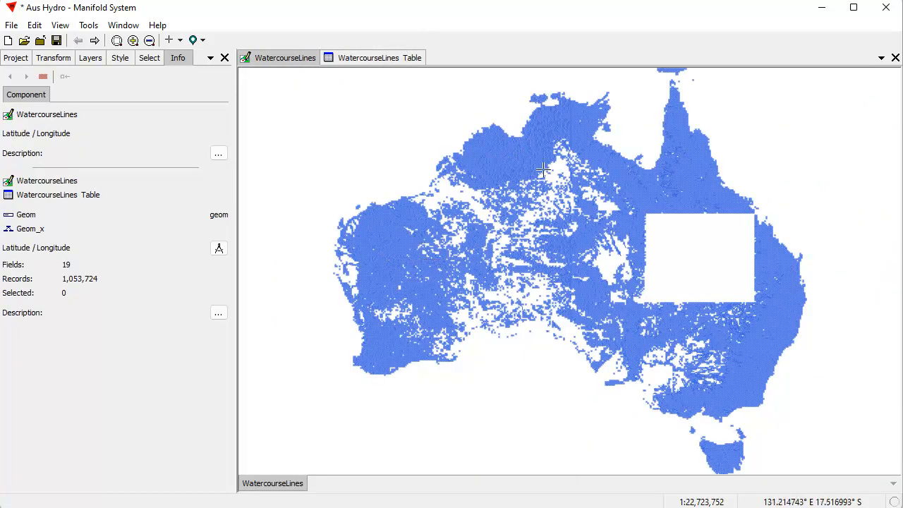
left_click_drag(410, 264, 410, 264)
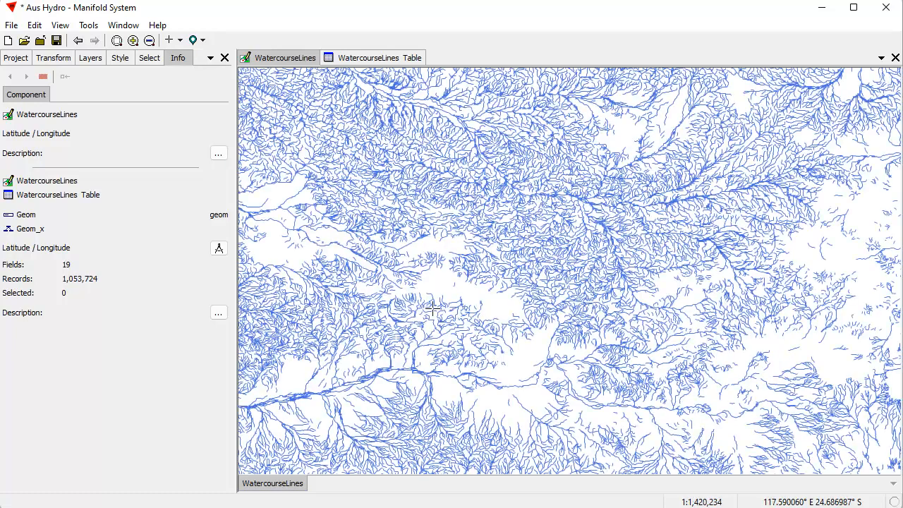
left_click(392, 372)
left_click_drag(381, 344, 409, 383)
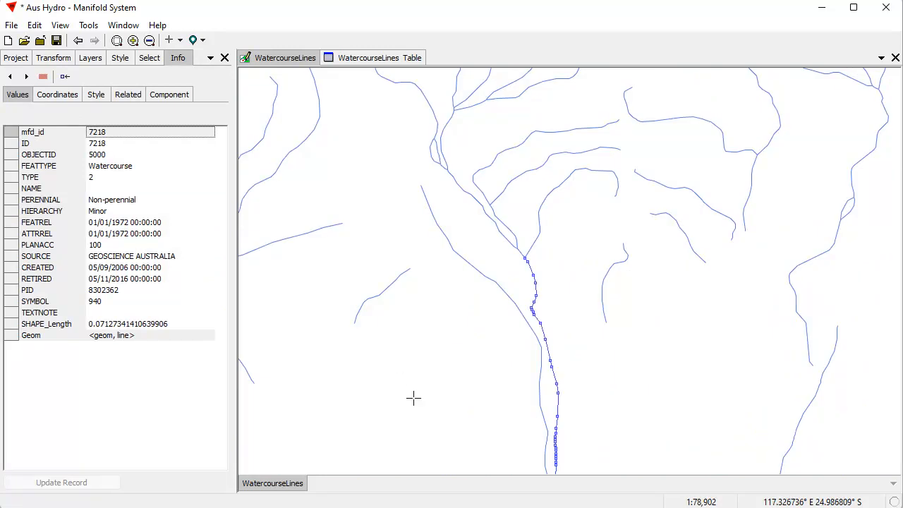
Reshape the minor watercourse line by moving two neighbouring vertices from its middle section eastward
left_click(540, 323)
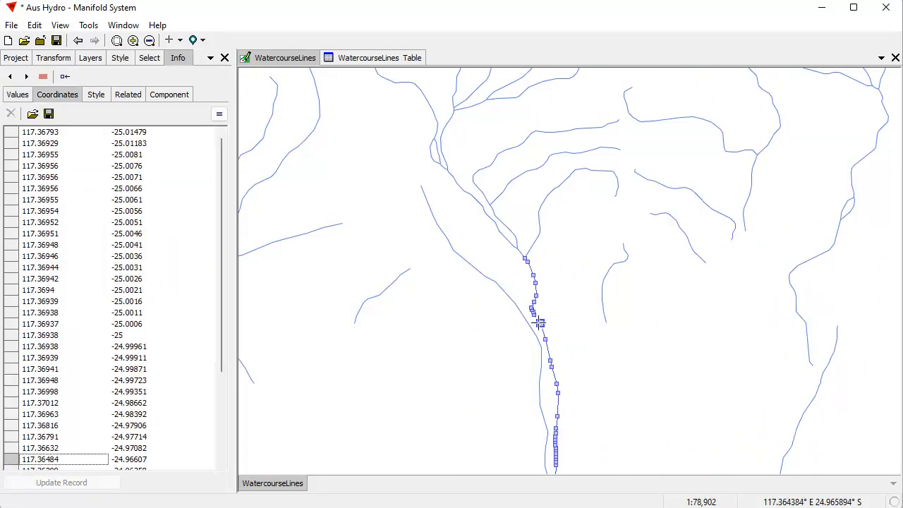
left_click_drag(539, 323, 591, 272)
left_click_drag(544, 337, 604, 339)
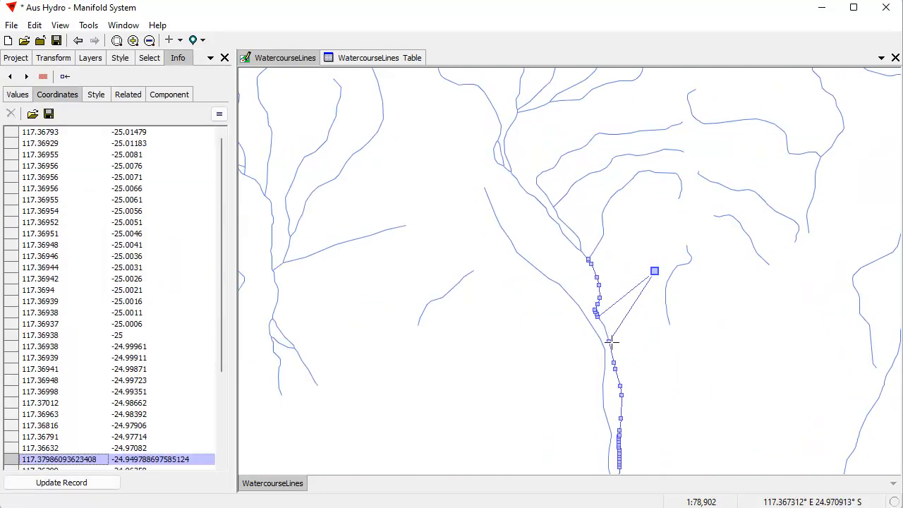
left_click(608, 342)
left_click_drag(608, 342, 692, 382)
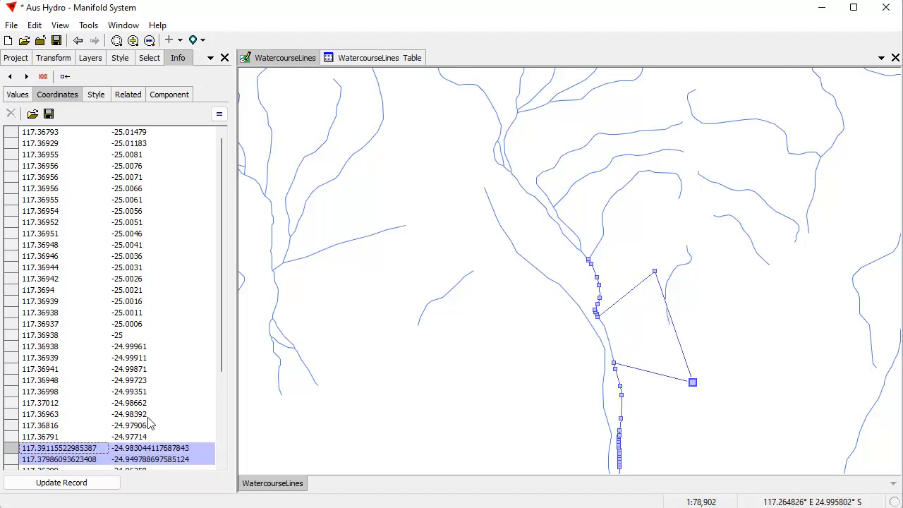
scroll(150, 424, "down", 2)
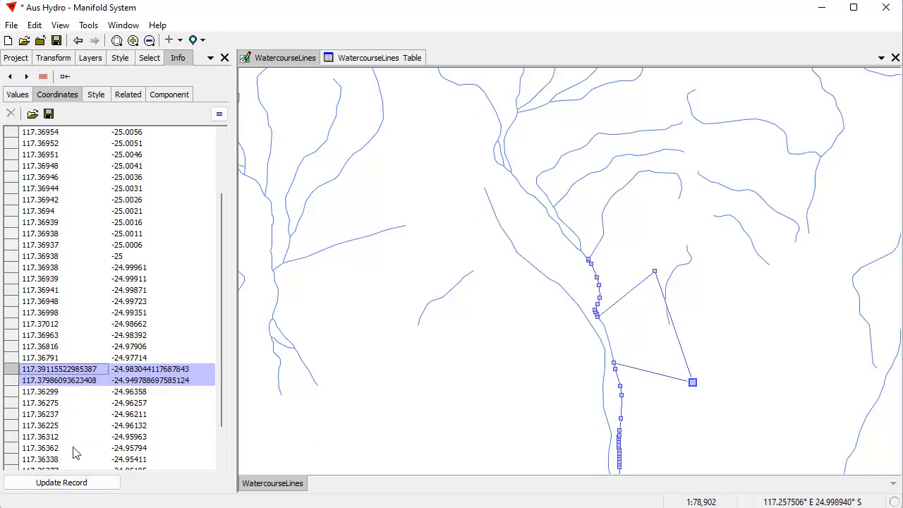
left_click(89, 485)
left_click(364, 61)
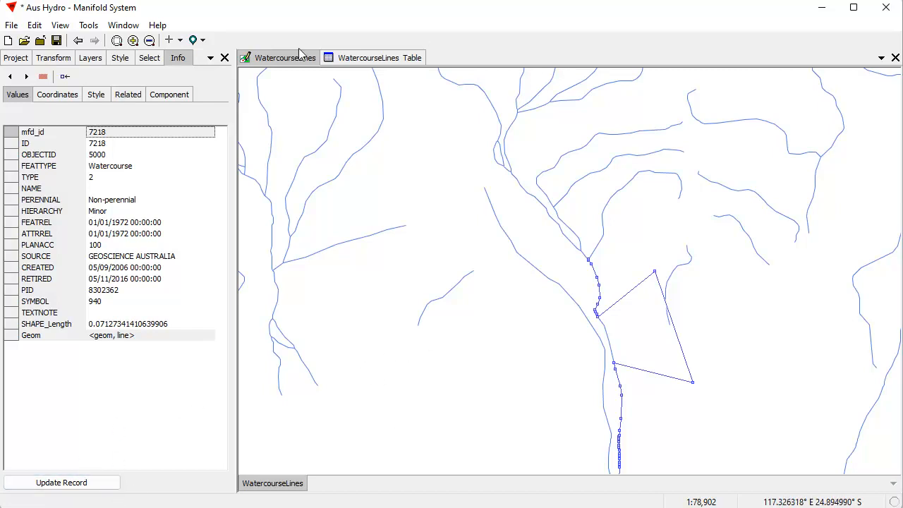
Undo the coordinate changes to the watercourse line and release it from editing
right_click(333, 292)
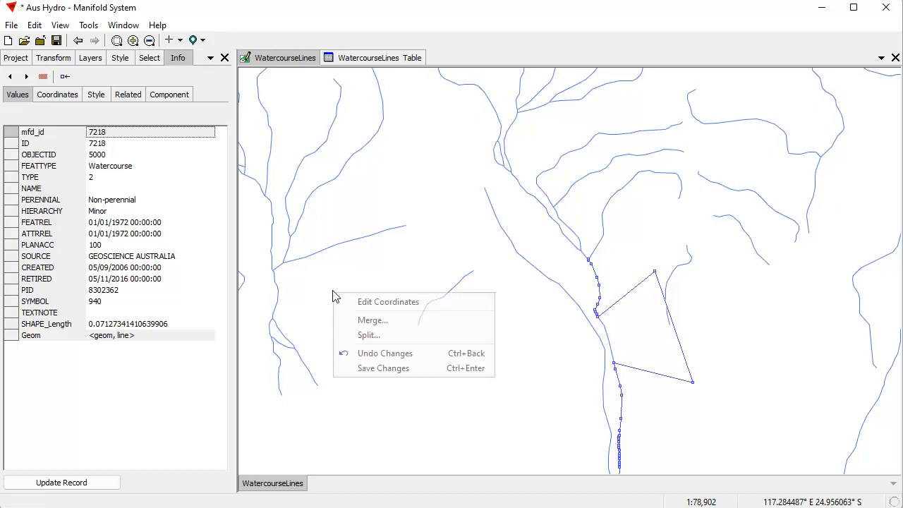
left_click(383, 353)
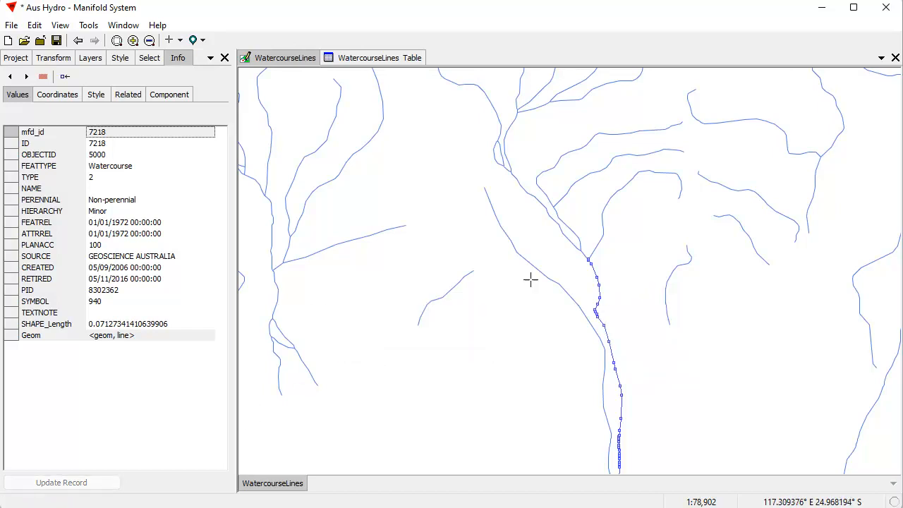
left_click(409, 402)
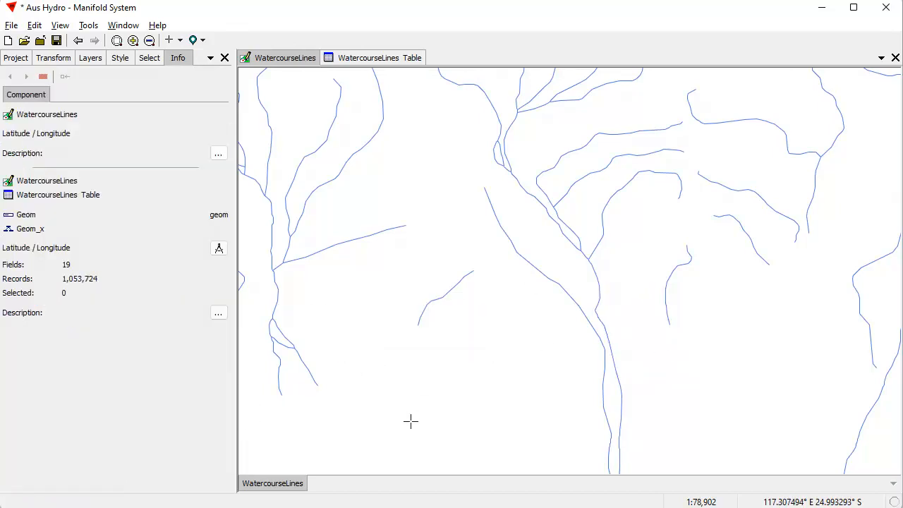
Open the public.osm structures table from the Postgres gisdb data source and inspect its record information, first rows and last rows
left_click(368, 59)
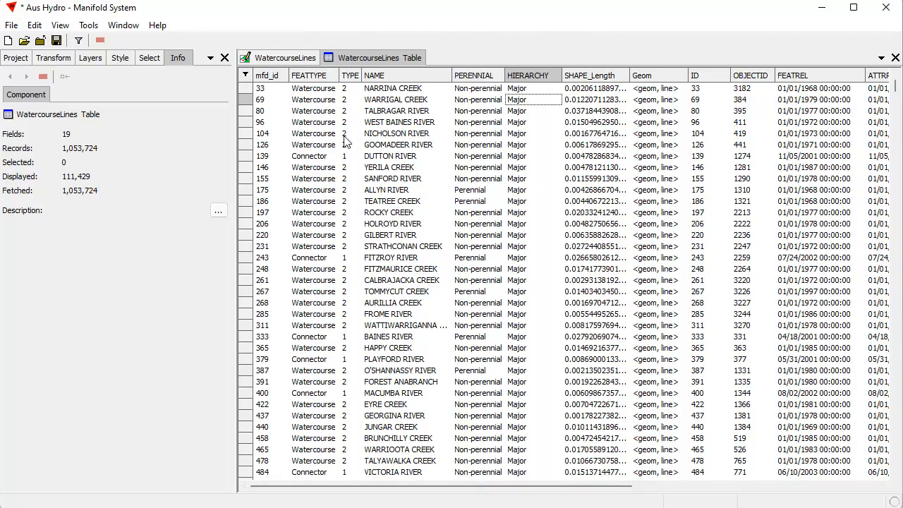
left_click(15, 59)
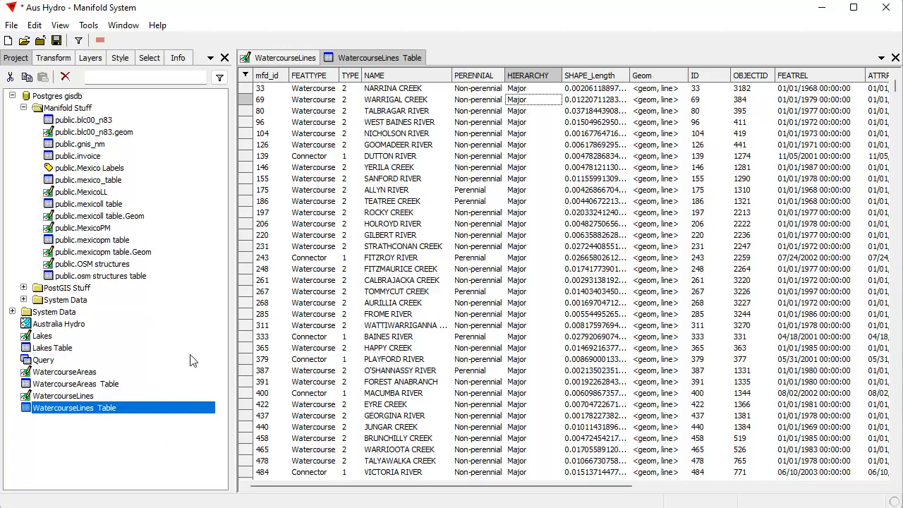
double_click(130, 279)
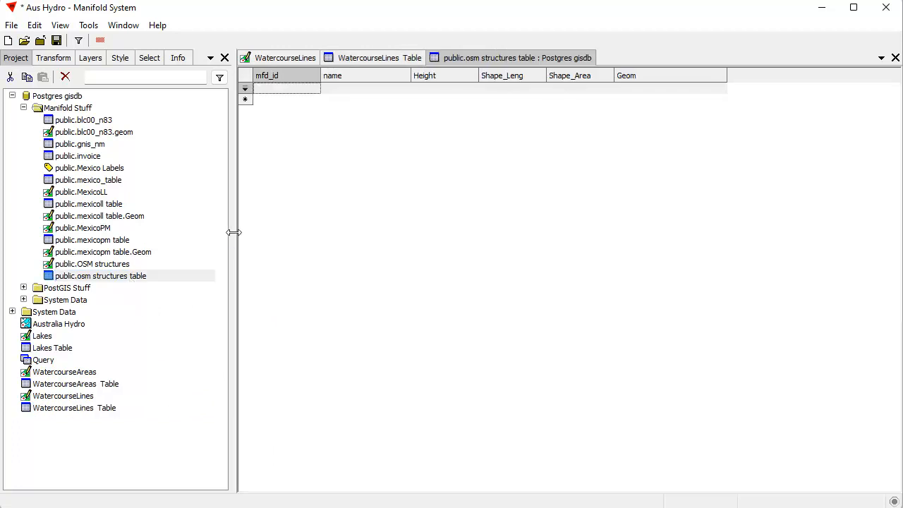
left_click(177, 58)
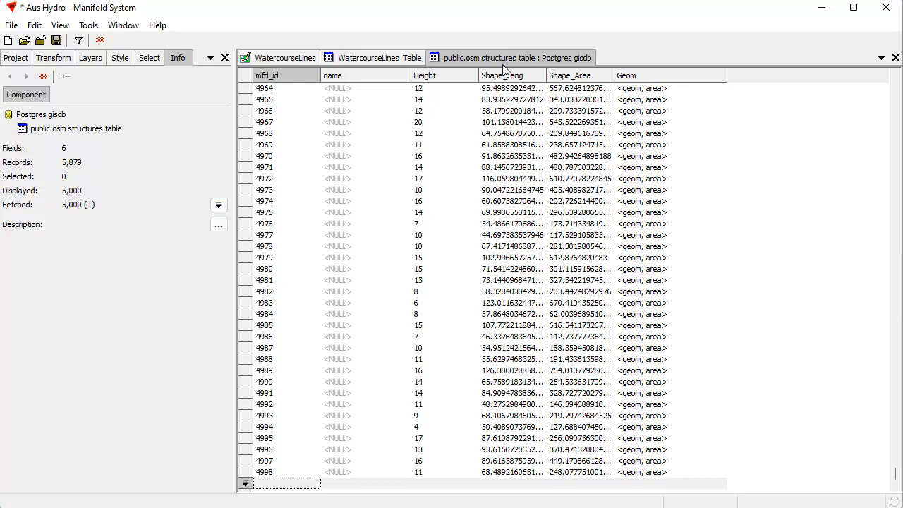
key("ctrl+Home")
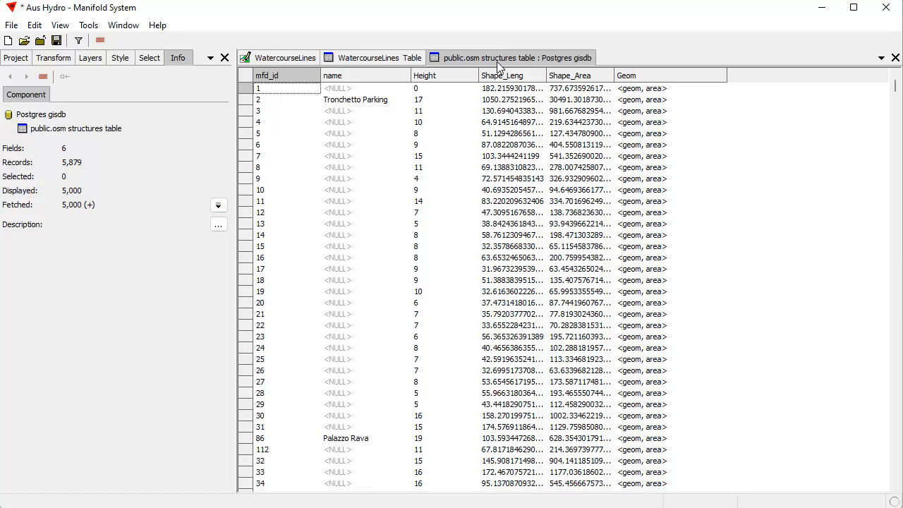
key("ctrl+End")
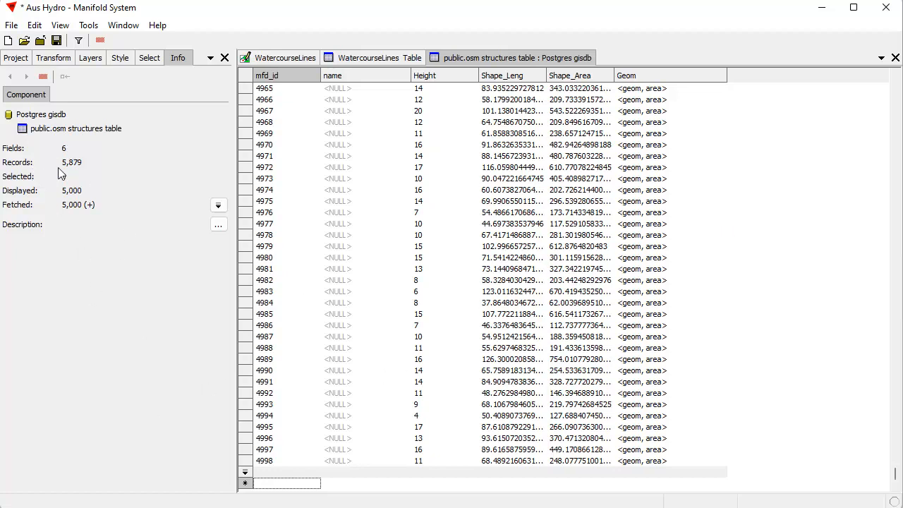
Filter the osm structures table to name : not NULL and fetch all its remaining records from the database
right_click(341, 103)
mouse_move(368, 108)
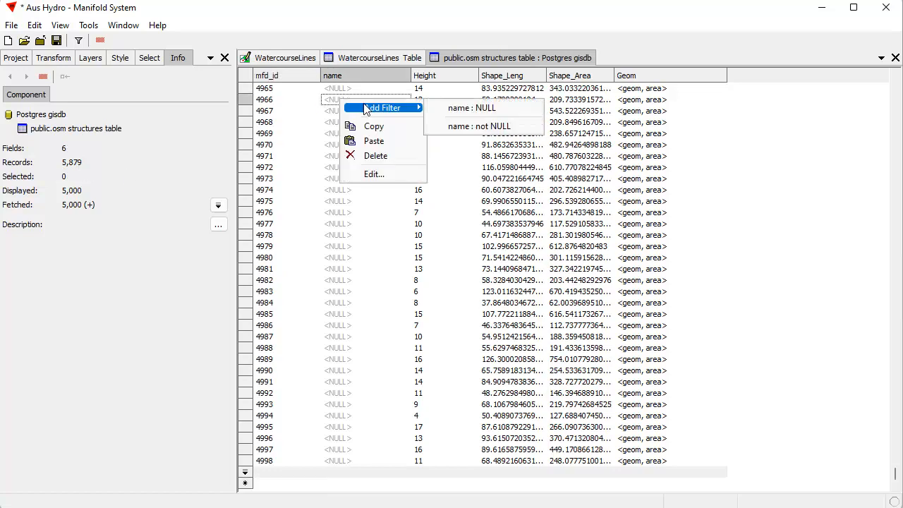
left_click(484, 126)
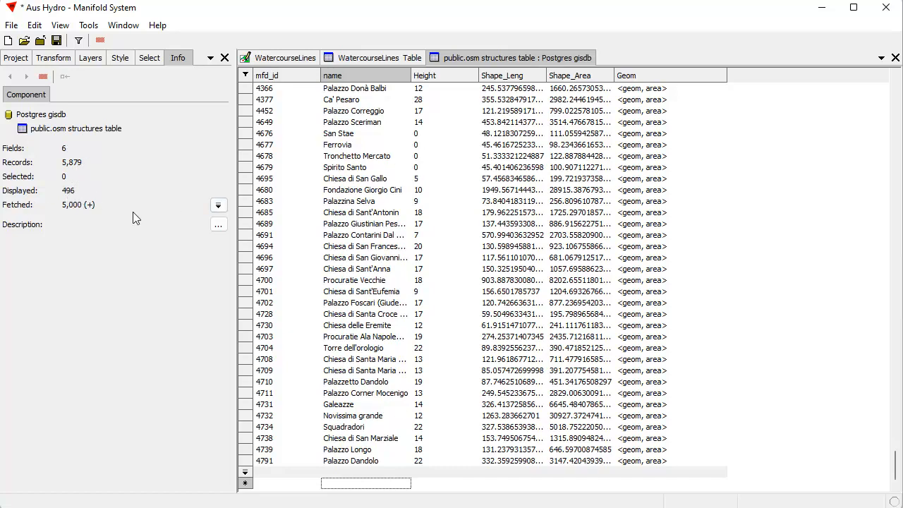
left_click(218, 206)
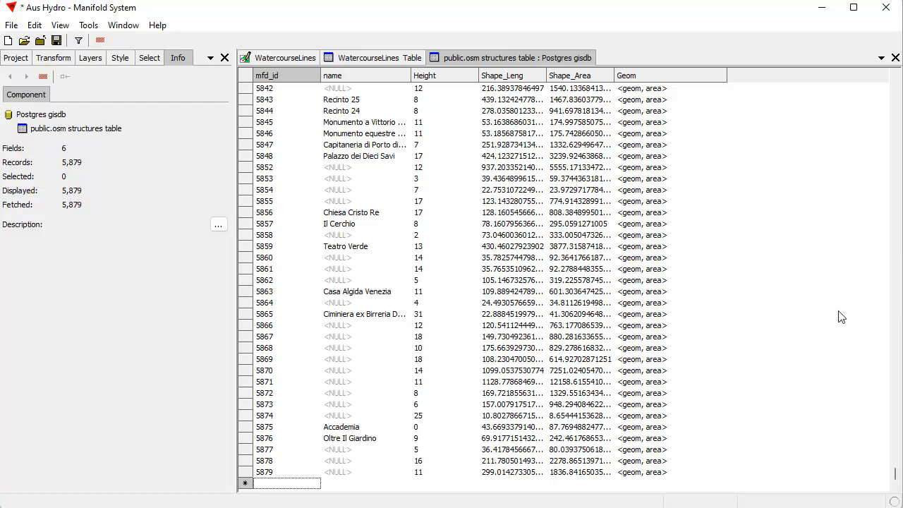
left_click_drag(896, 479, 881, 61)
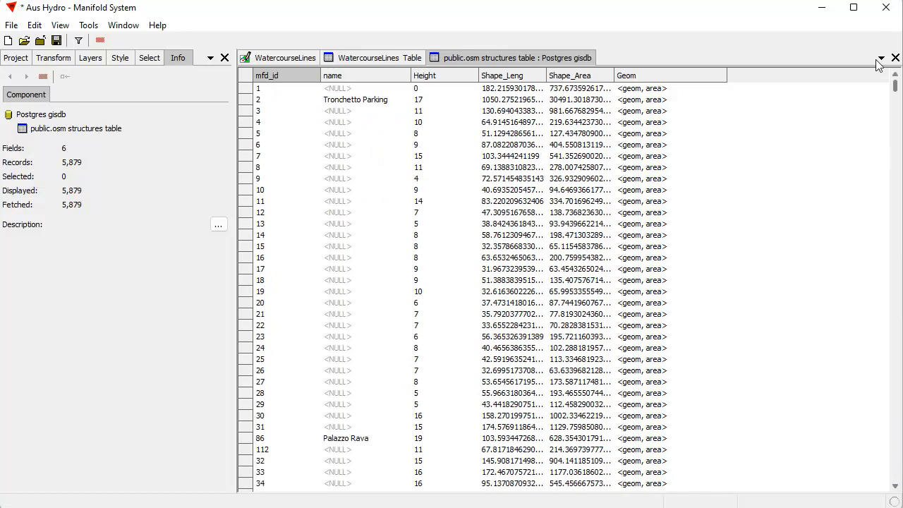
Review the choices for the initial number of non-MAP records to show in the program options, leaving without changes
left_click(88, 25)
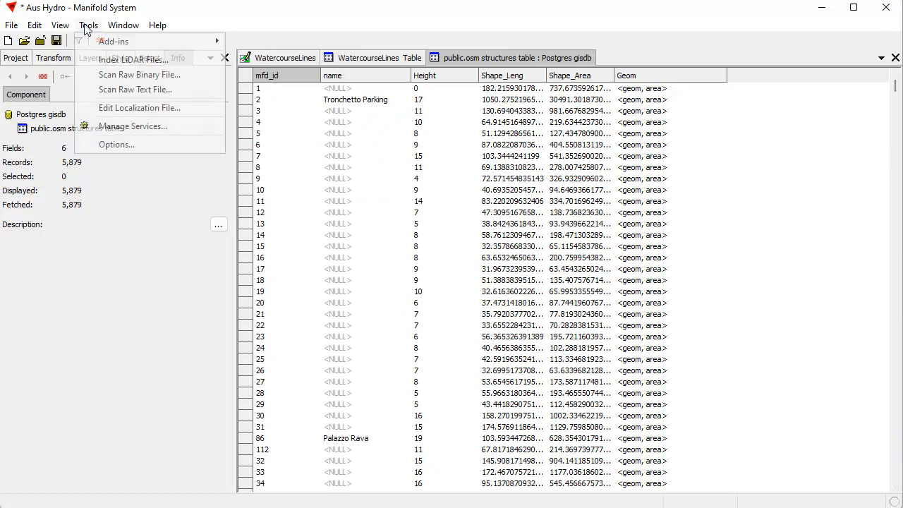
left_click(132, 146)
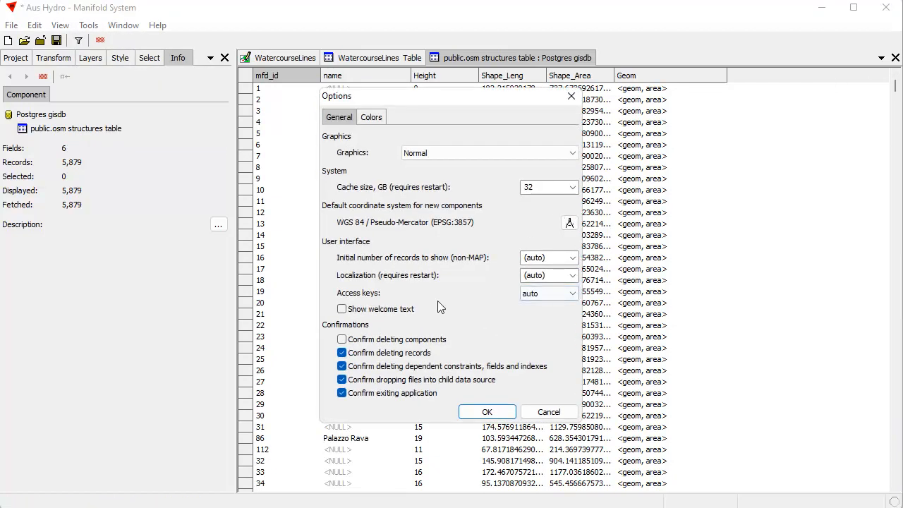
left_click(573, 258)
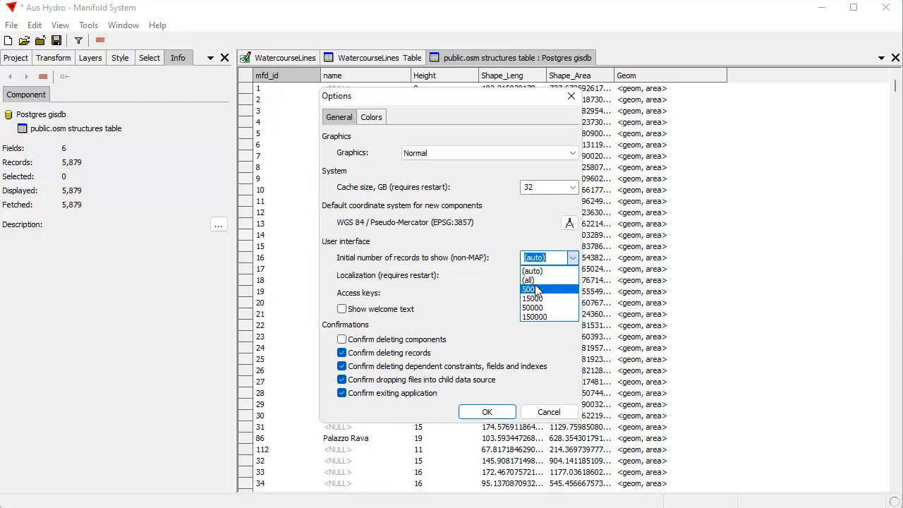
left_click(551, 416)
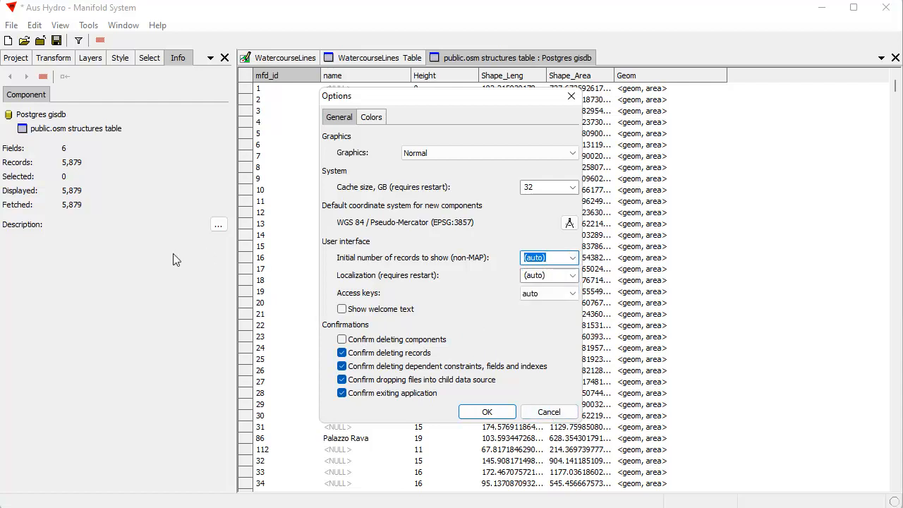
left_click(549, 413)
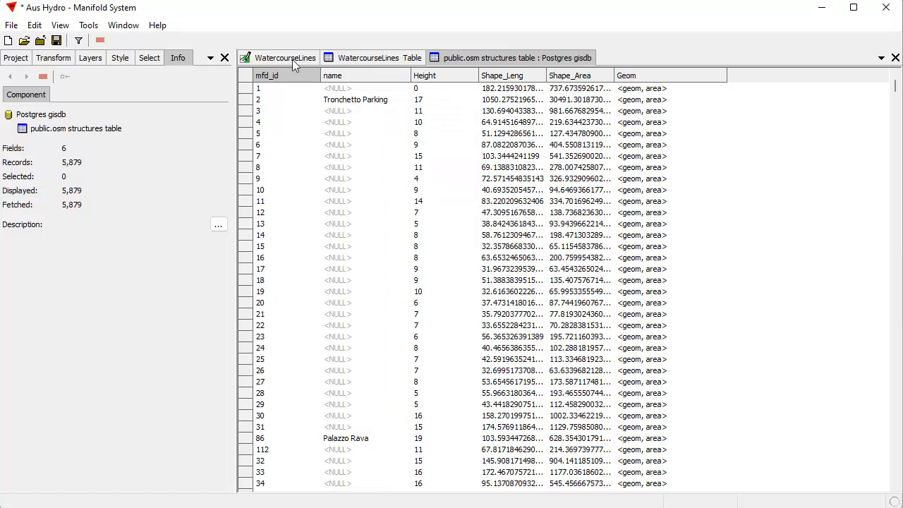
Return to the WatercourseLines table and open the project's saved Query to view its SQL text
left_click(355, 59)
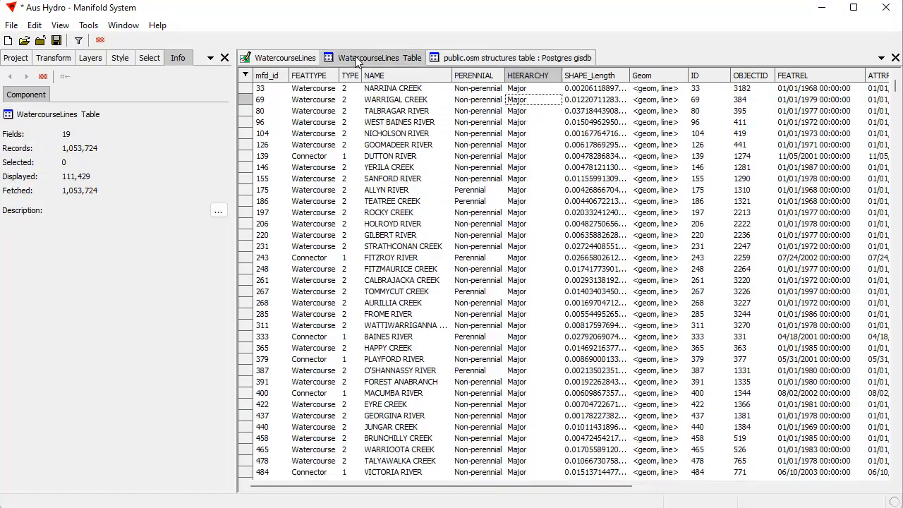
left_click(10, 77)
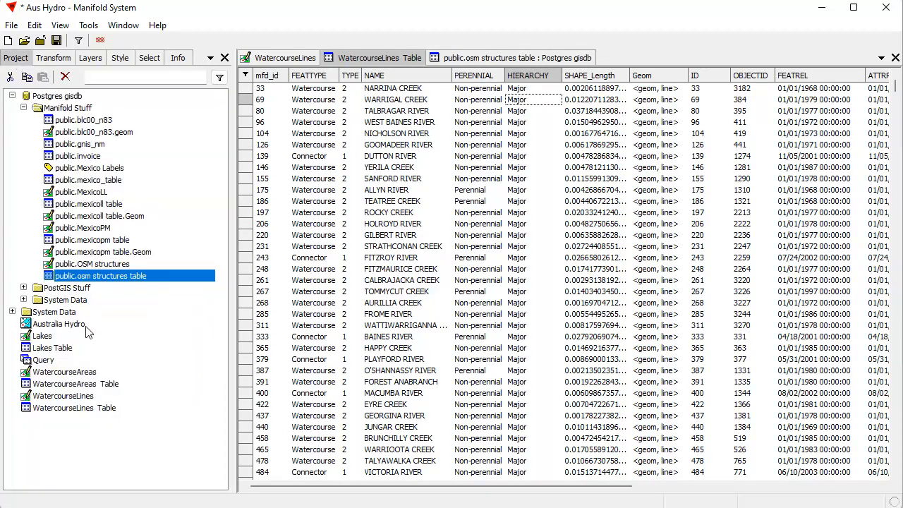
double_click(43, 360)
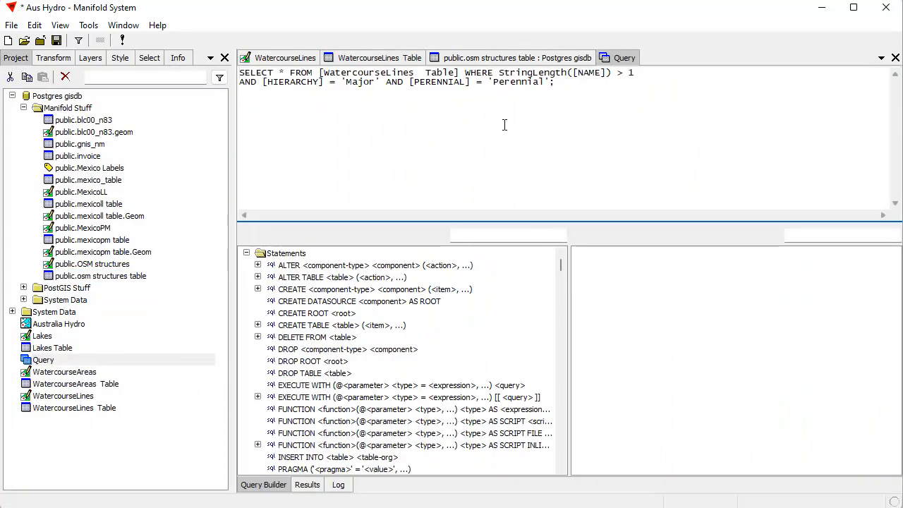
Sort the WatercourseLines table by NAME in ascending order and show its first records
left_click(389, 59)
left_click(418, 77)
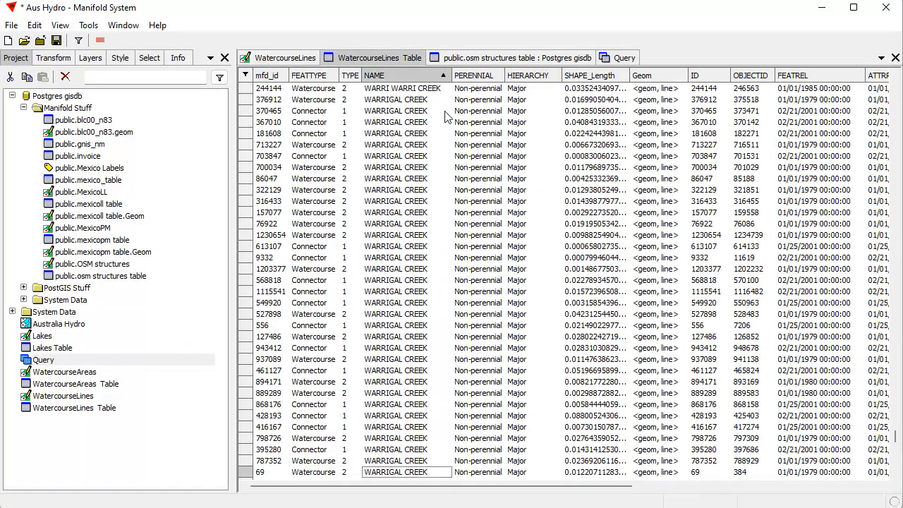
left_click_drag(896, 439, 895, 85)
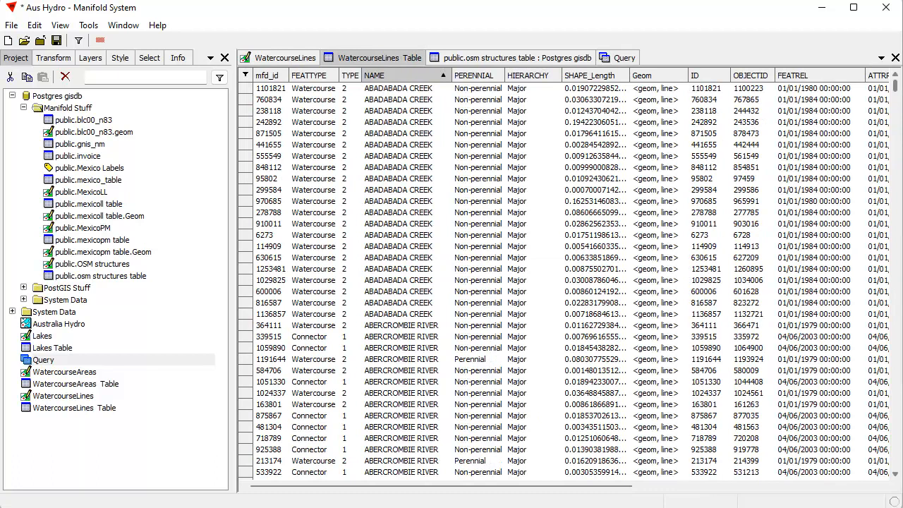
Restrict the sorted table further with the filter PERENNIAL = 'Perennial' and show its first records
right_click(473, 365)
mouse_move(515, 369)
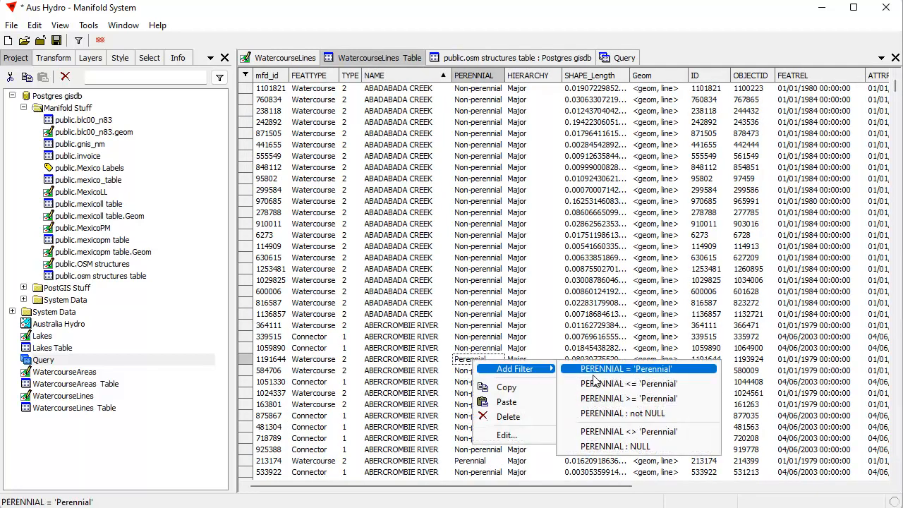
left_click(633, 373)
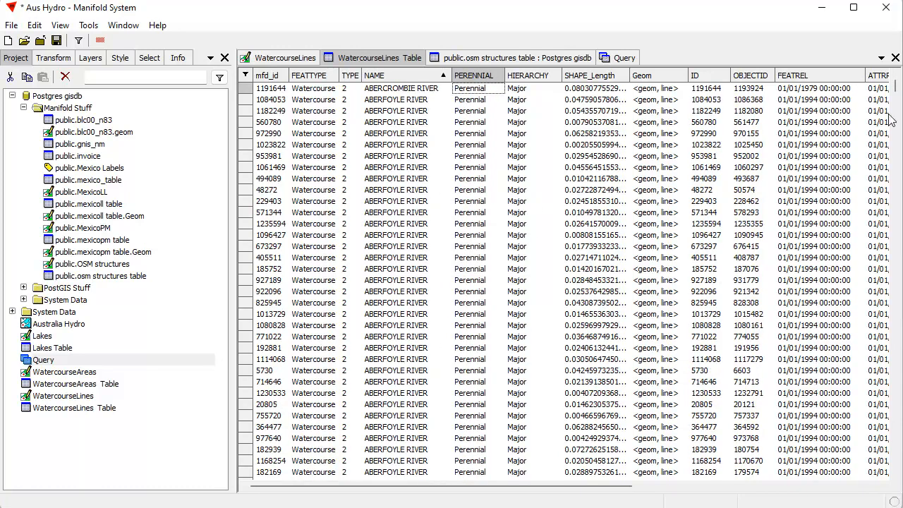
mouse_move(895, 88)
left_mouse_down()
mouse_move(894, 429)
mouse_move(893, 79)
left_mouse_up()
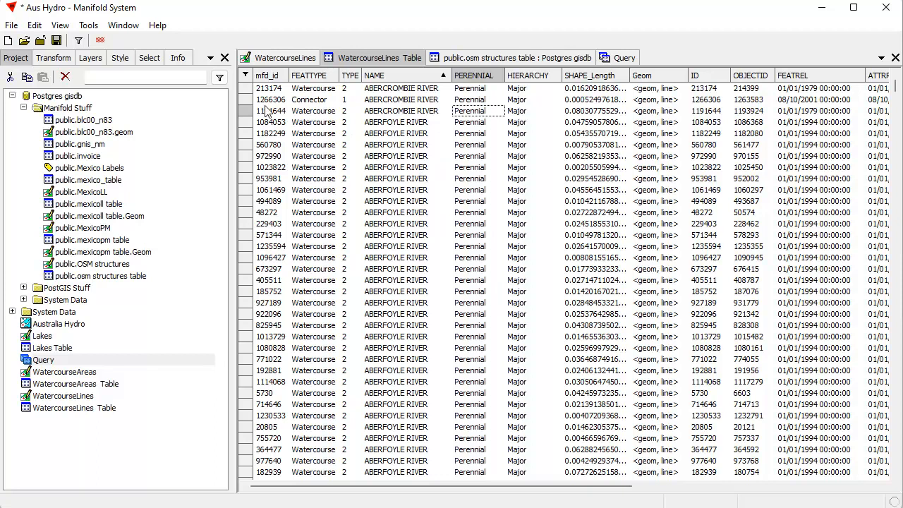
Clear all filters from the WatercourseLines table and show the first records of the full sorted table
left_click(62, 27)
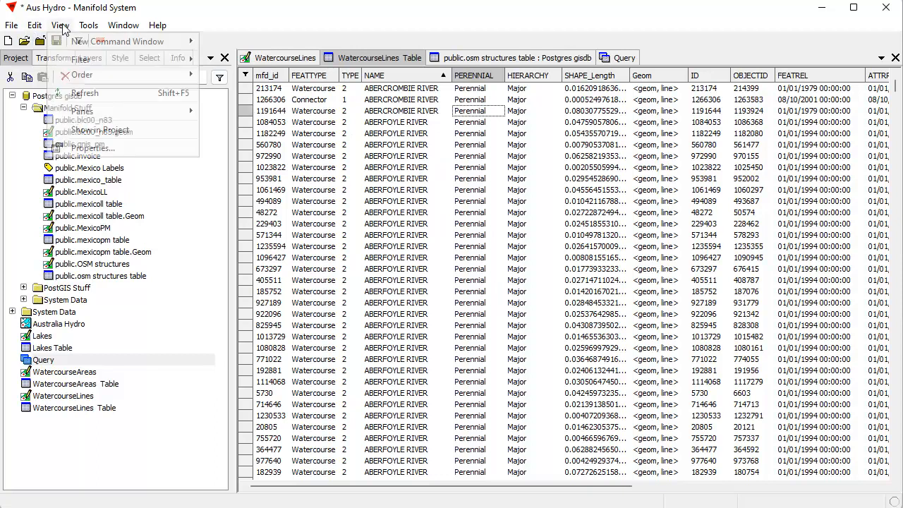
mouse_move(92, 63)
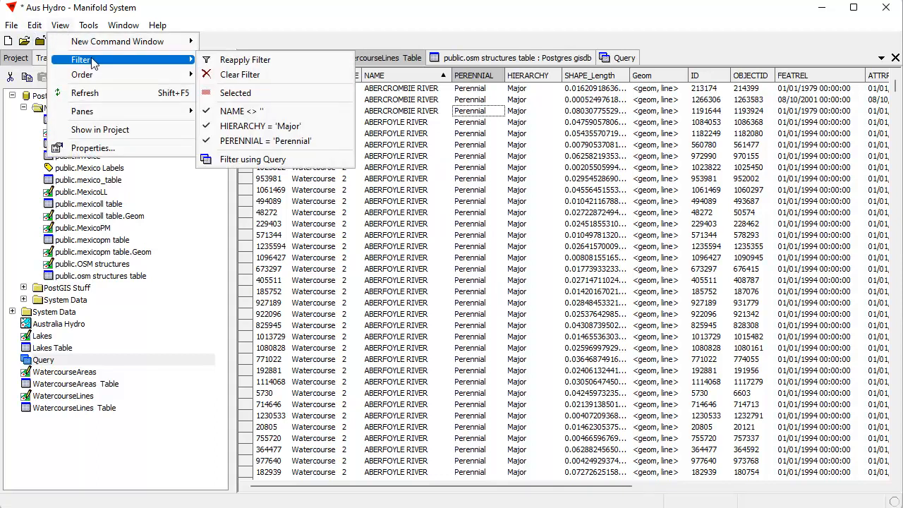
left_click(243, 75)
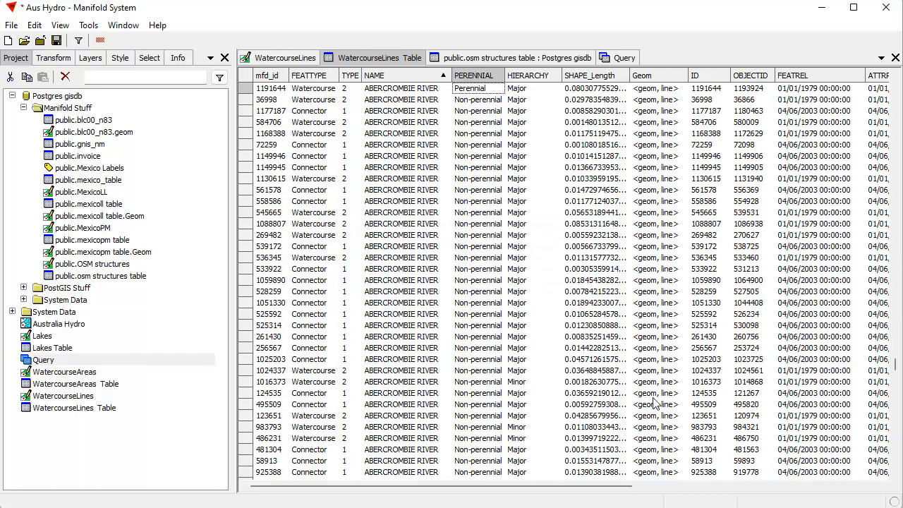
left_click_drag(895, 363, 896, 88)
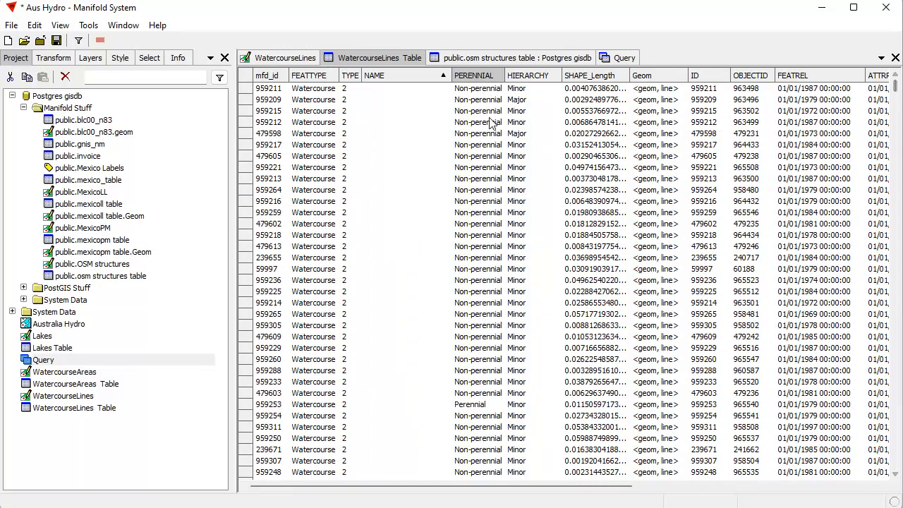
Run the saved Query that selects named watercourse lines with HIERARCHY 'Major' and PERENNIAL 'Perennial'
left_click(625, 58)
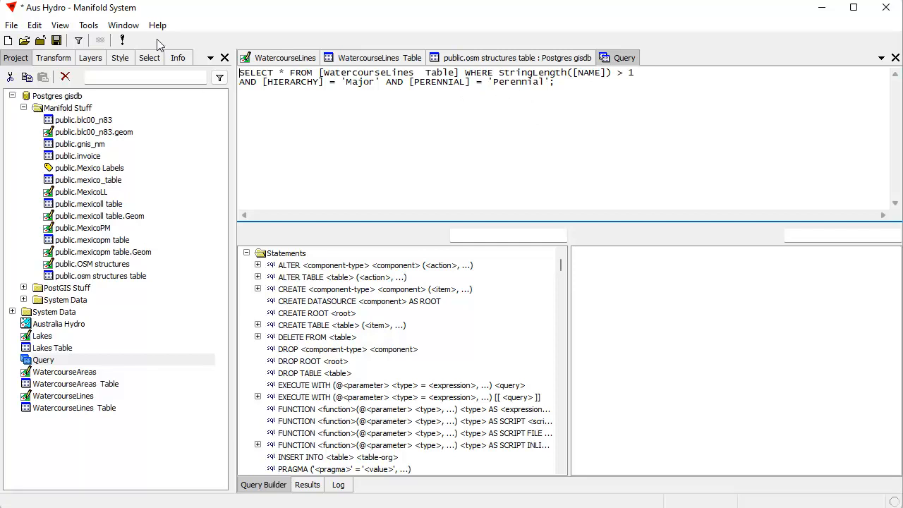
left_click(123, 41)
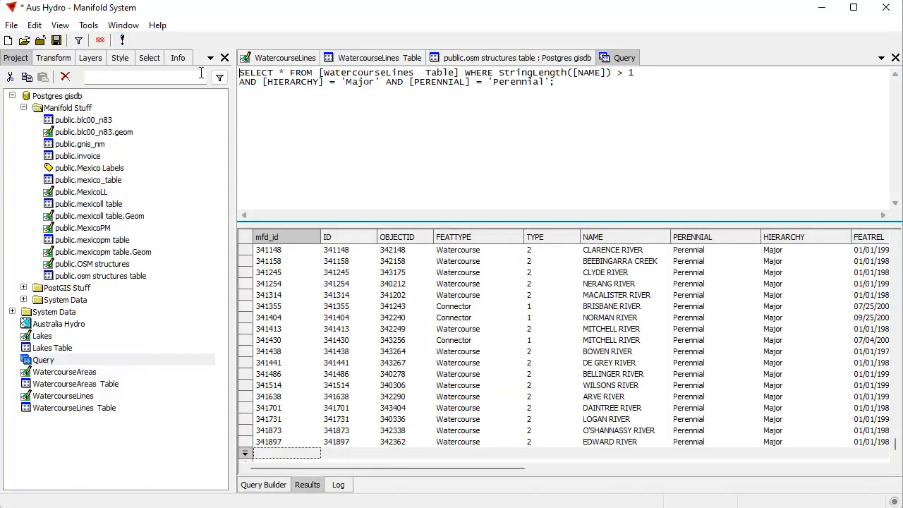
left_click(121, 41)
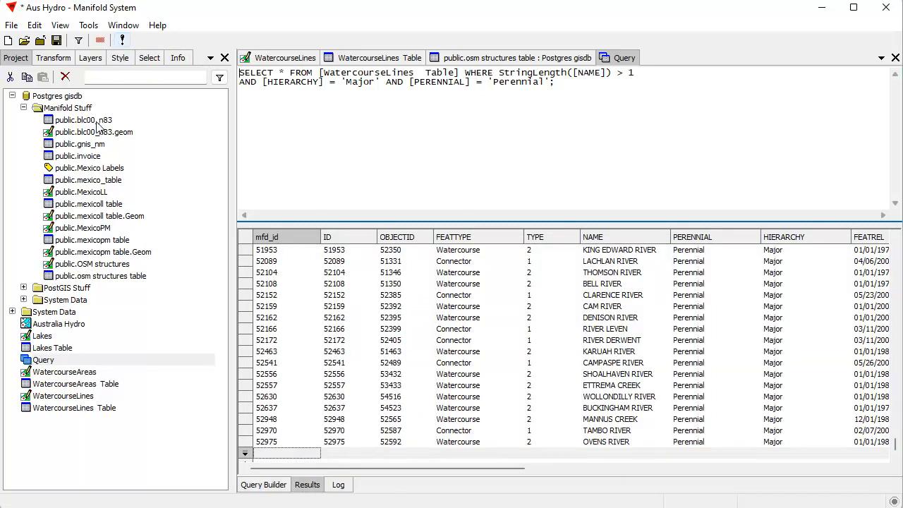
Show the query's component information, view the first and last result records, and refresh its total record count
left_click(177, 58)
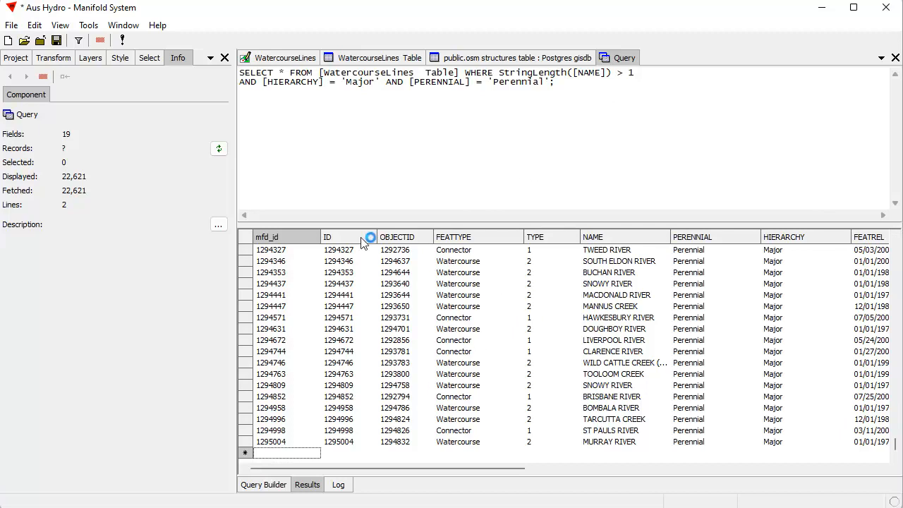
left_click(443, 319)
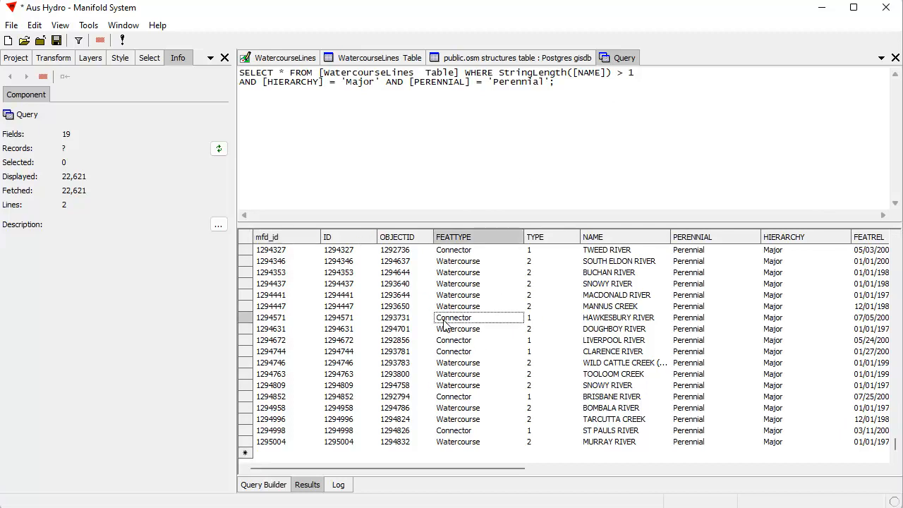
key("ctrl+Home")
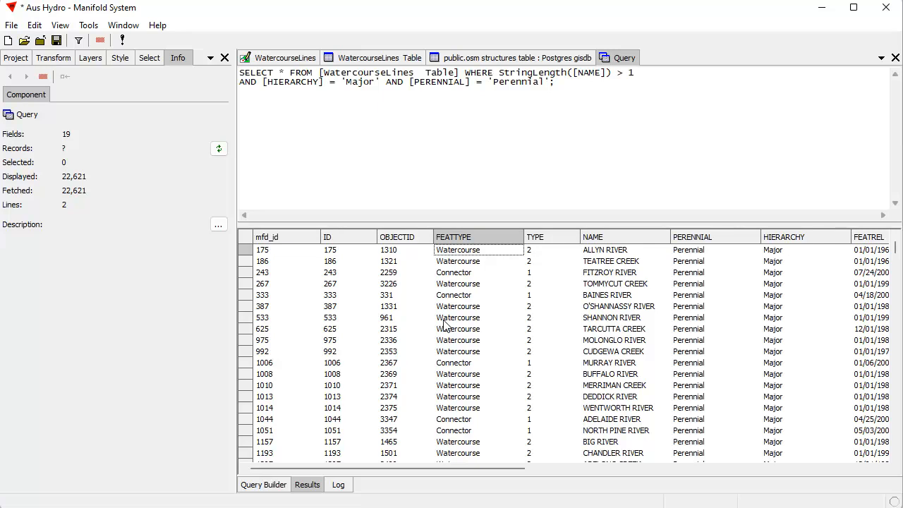
key("ctrl+End")
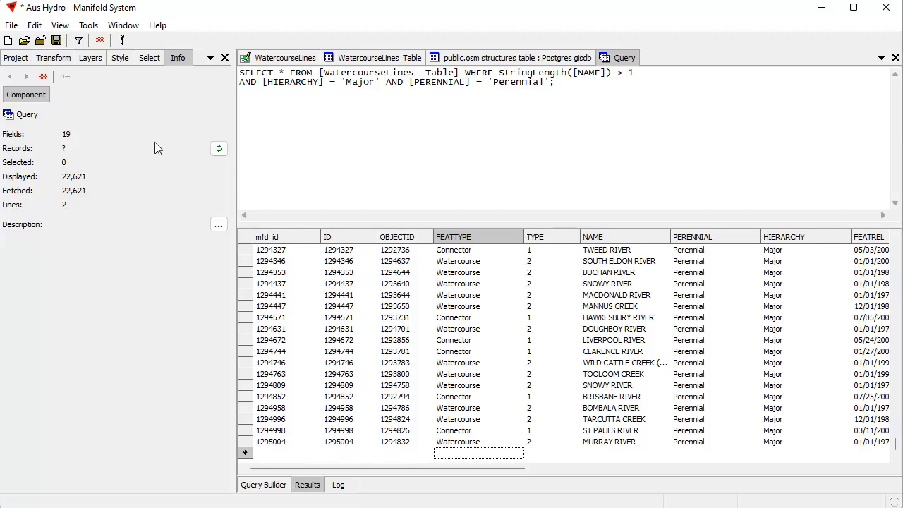
left_click(218, 149)
Restrict the query results with the filter FEATTYPE = 'Connector'
right_click(466, 321)
mouse_move(503, 327)
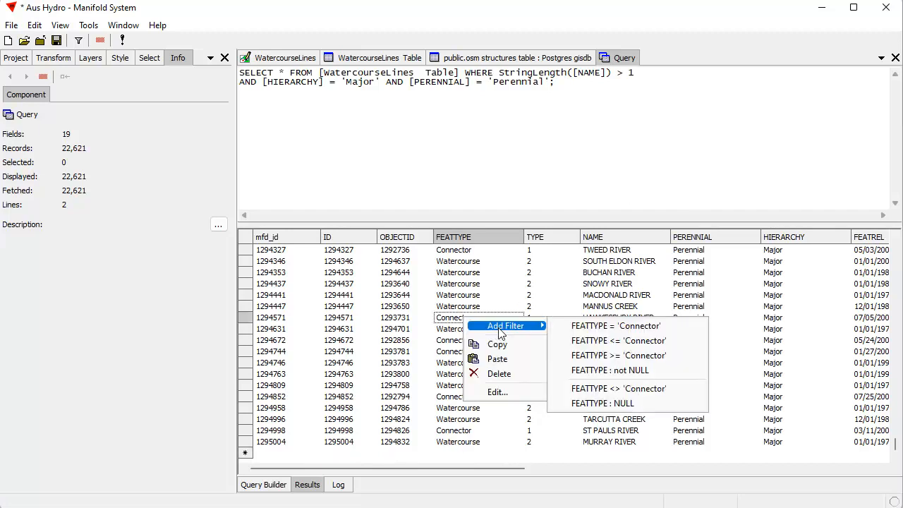
left_click(611, 326)
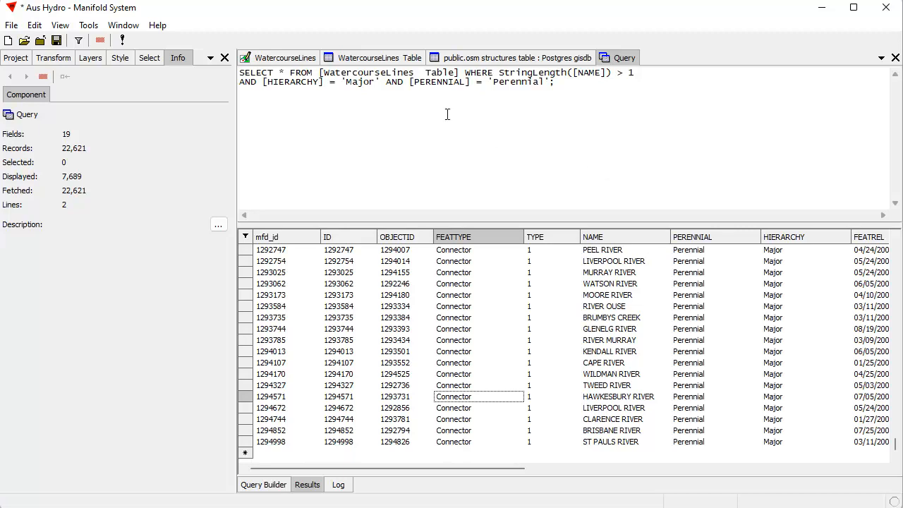
Show the project contents again and view the WatercourseLines table followed by the Postgres public.osm structures table
left_click(18, 58)
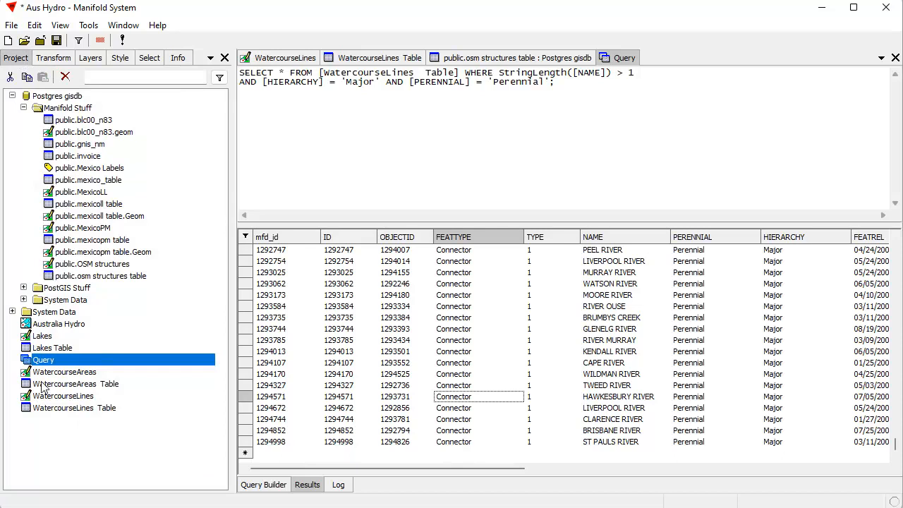
left_click(89, 452)
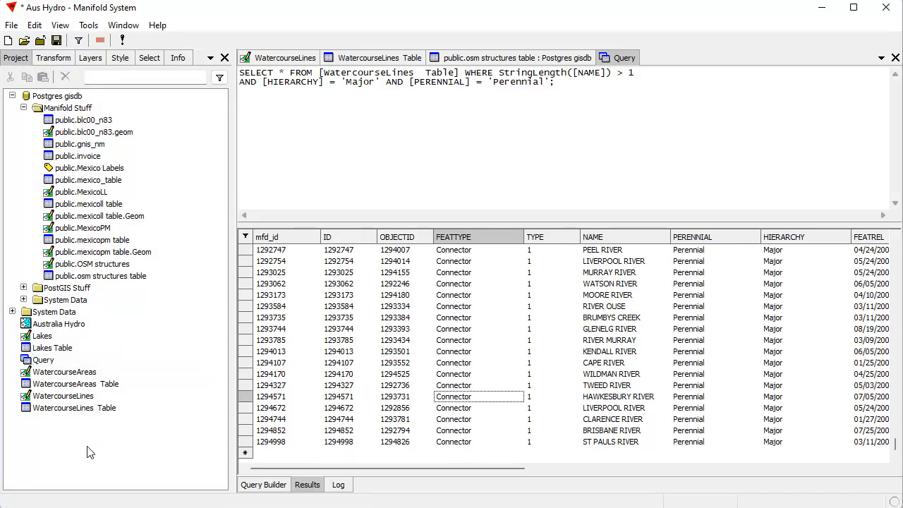
left_click(365, 60)
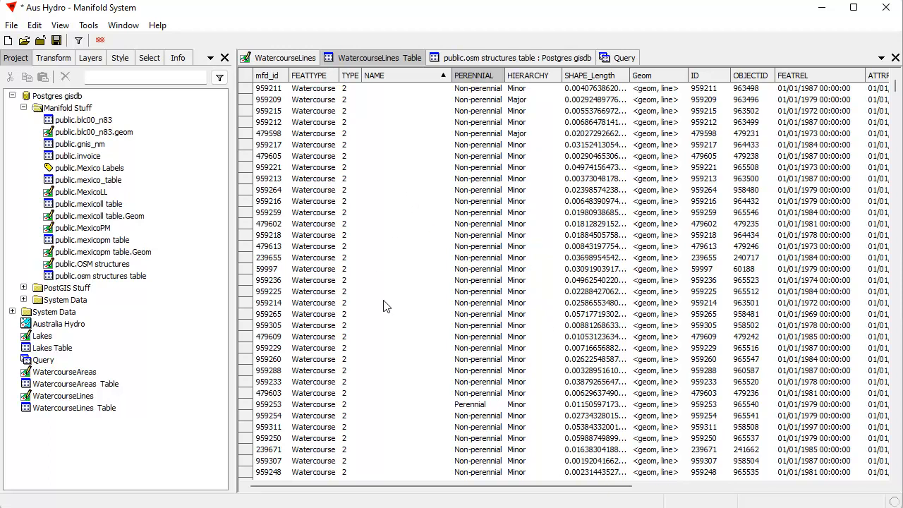
left_click(503, 60)
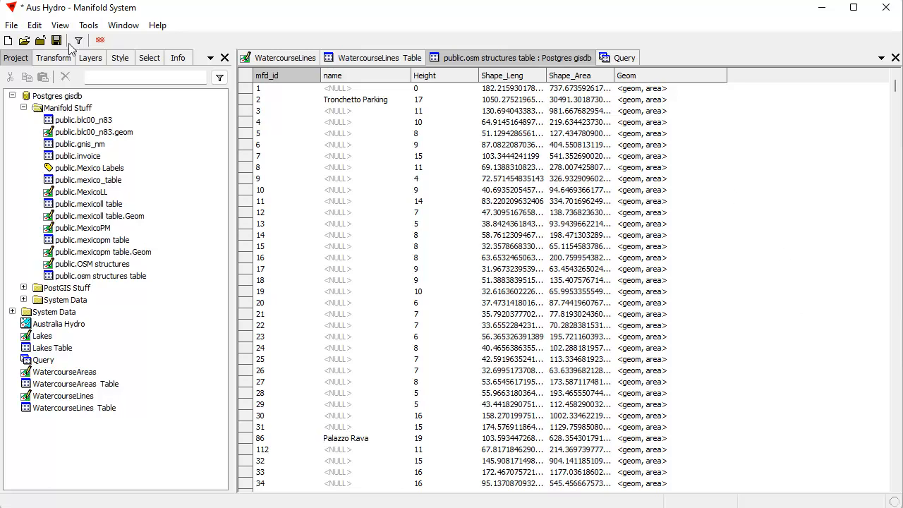
Examine the choices for the initial number of non-MAP records to show in the application options, and leave without changing them
left_click(88, 25)
left_click(166, 146)
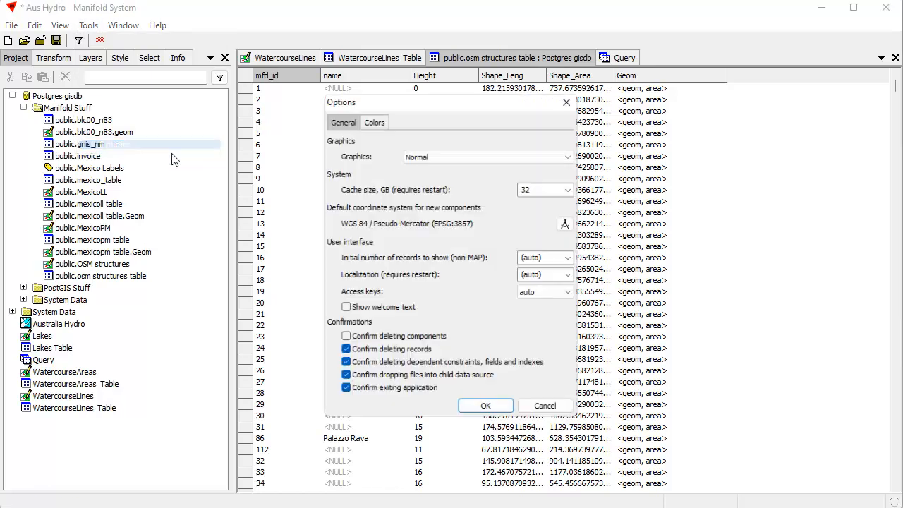
left_click(572, 258)
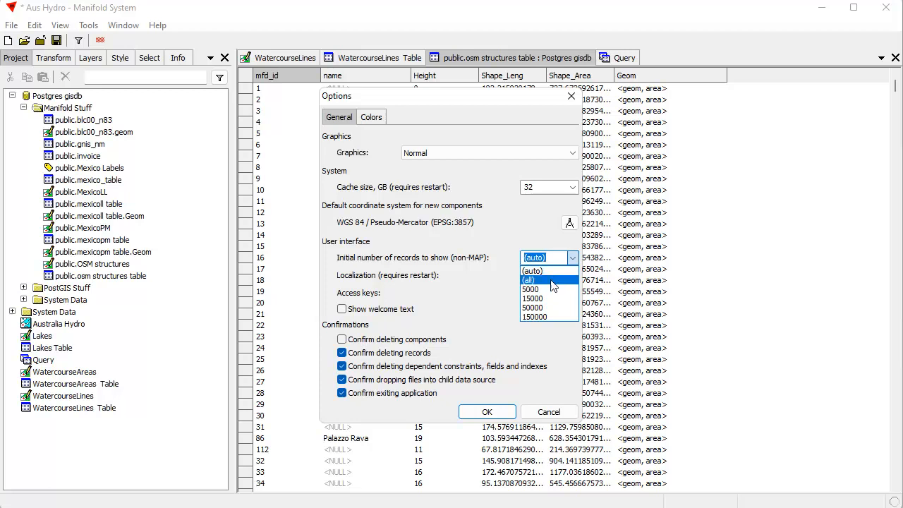
left_click(494, 237)
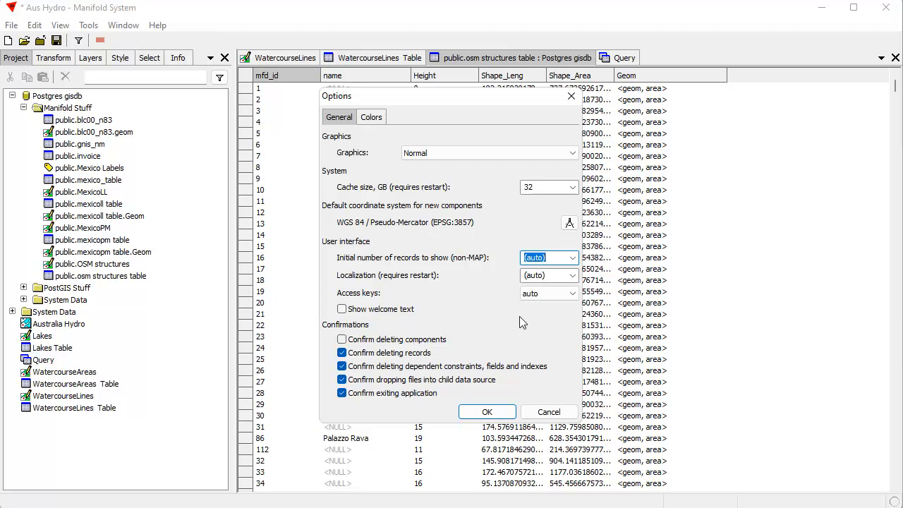
left_click(573, 258)
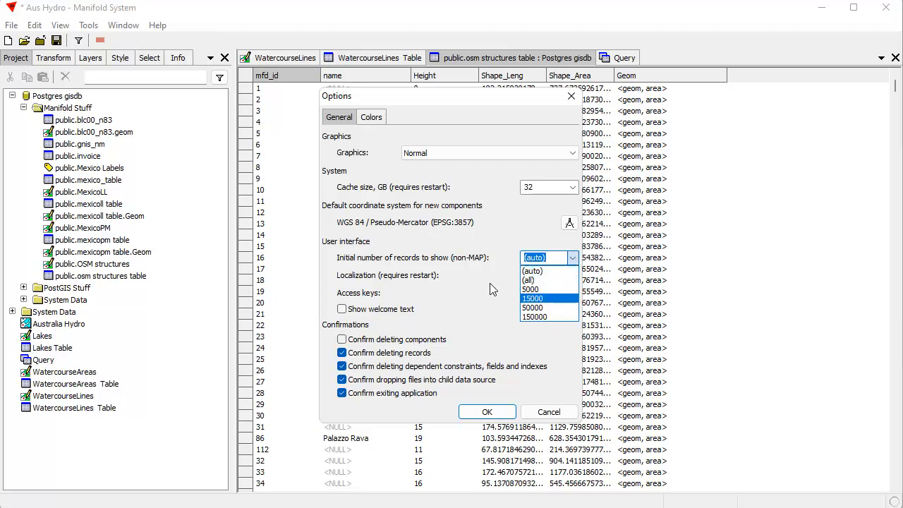
left_click(503, 238)
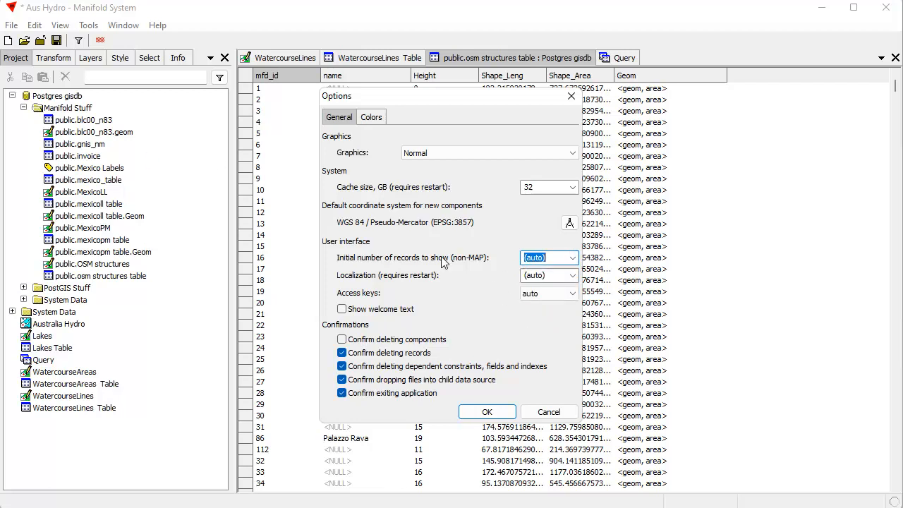
left_click(573, 258)
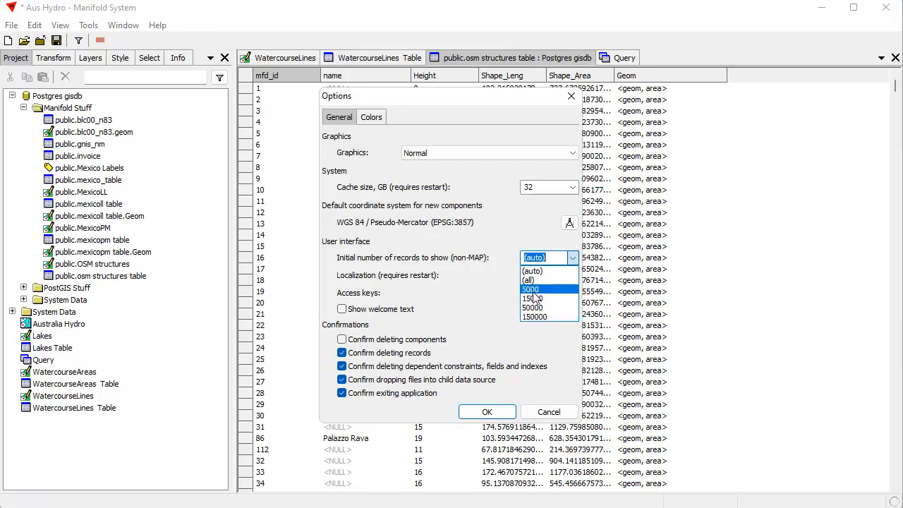
left_click(560, 413)
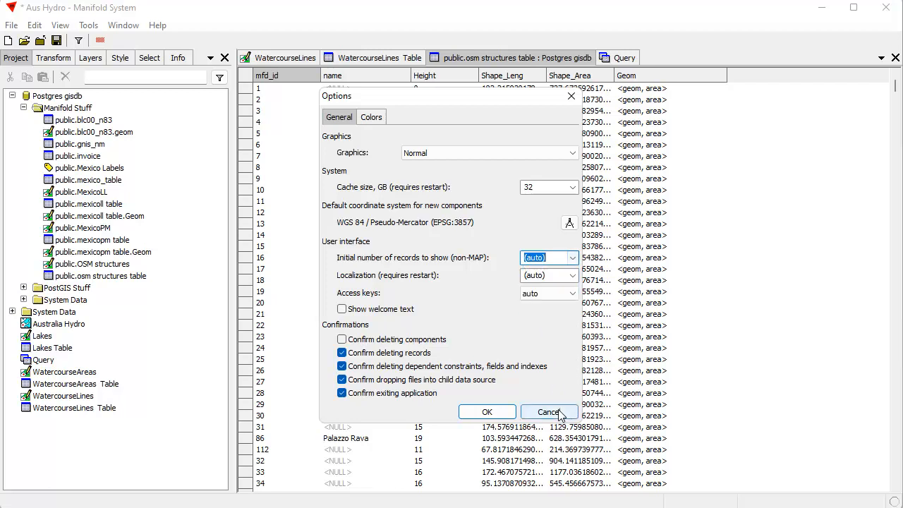
left_click(545, 414)
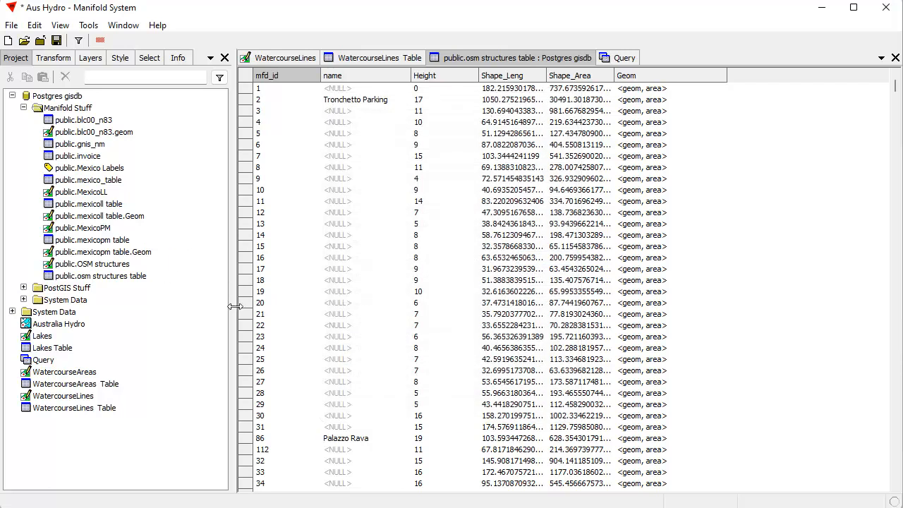
Compare the component information of the public.osm structures table with that of the WatercourseLines table
left_click(176, 61)
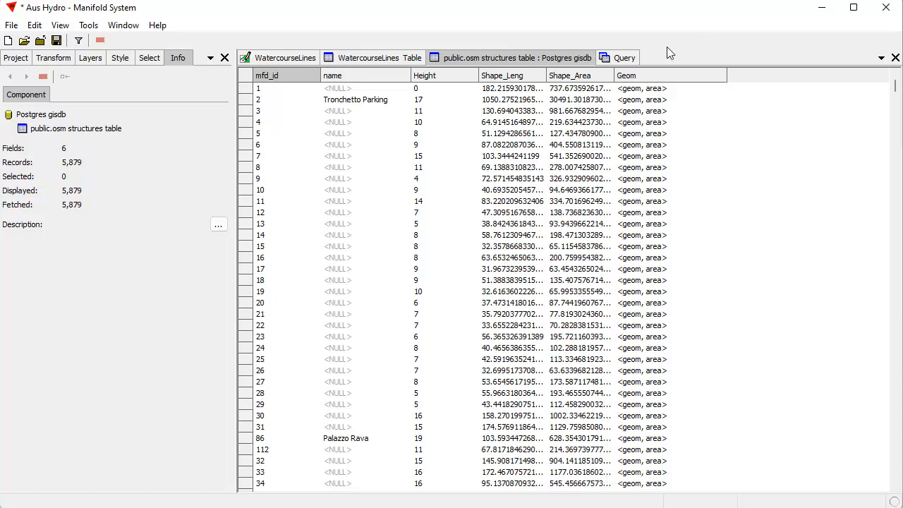
left_click(376, 62)
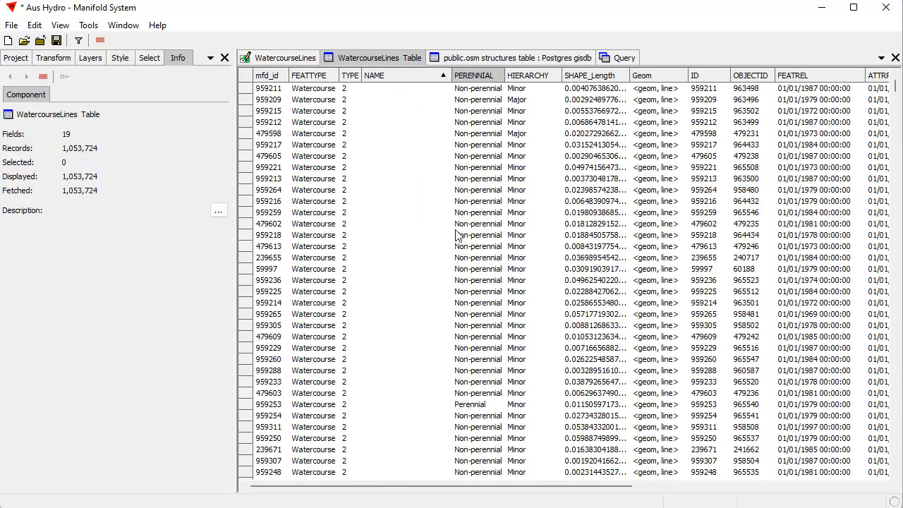
Sort the WatercourseLines table by NAME in descending order and browse up to the WILSON RIVER and WILSON CREEK records
left_click(403, 76)
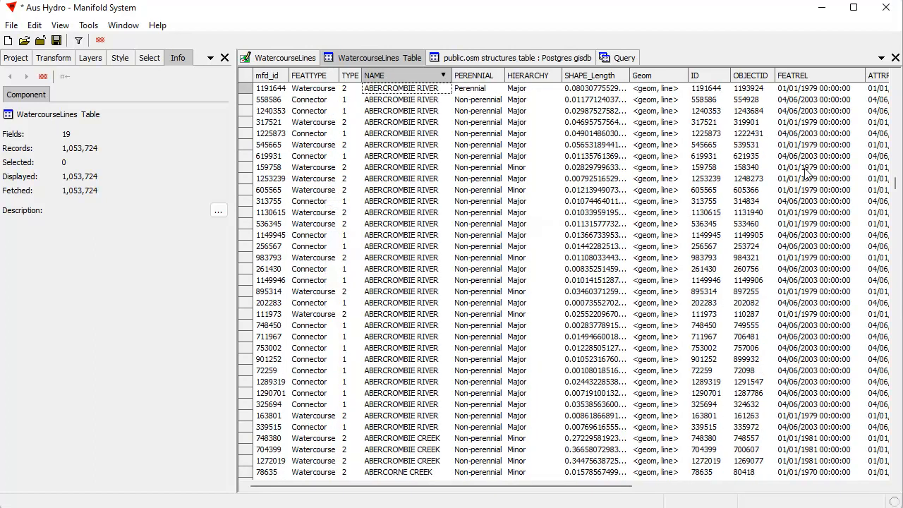
left_click_drag(895, 184, 895, 88)
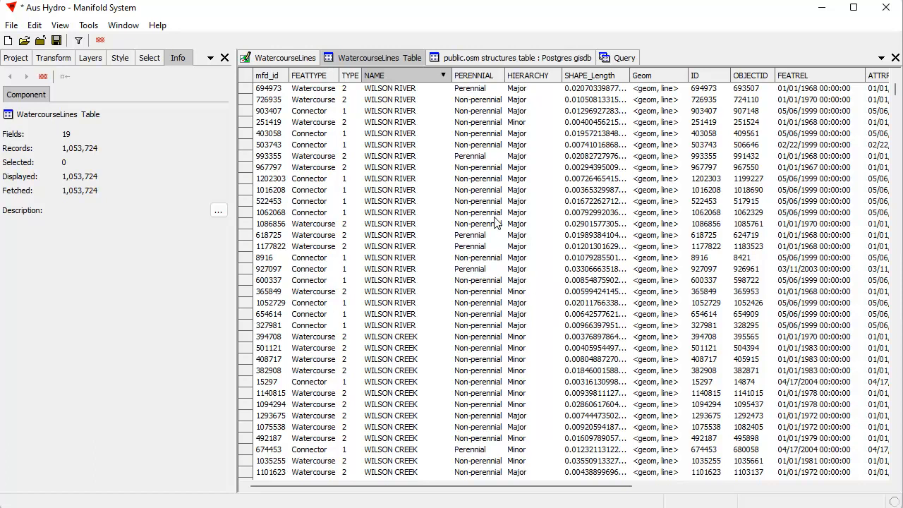
Select seven scattered WILSON RIVER and WILSON CREEK records: mfd_id 1202303, 618725, 408717, 1293675, 1052729, 251419 and 15297
left_click(480, 182, "ctrl")
left_click(479, 236, "ctrl")
left_click(480, 360, "ctrl")
left_click(502, 417, "ctrl")
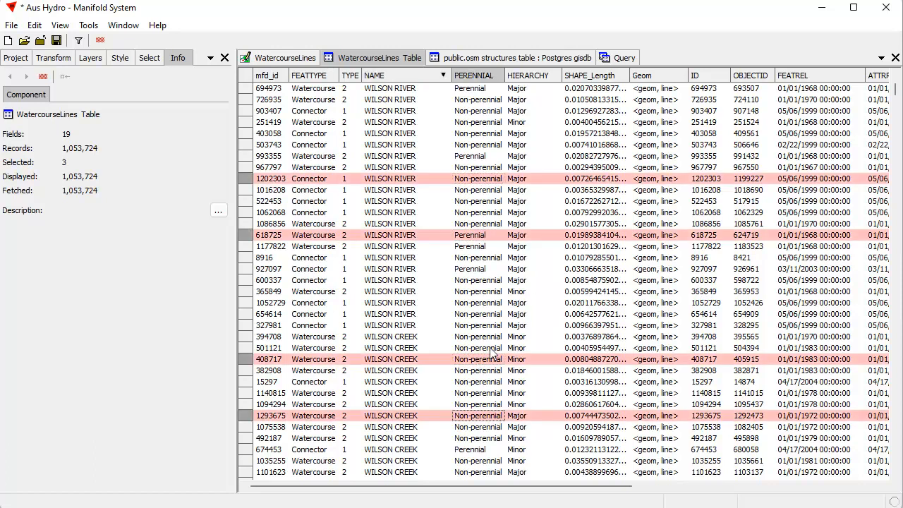
left_click(487, 304, "ctrl")
left_click(491, 124, "ctrl")
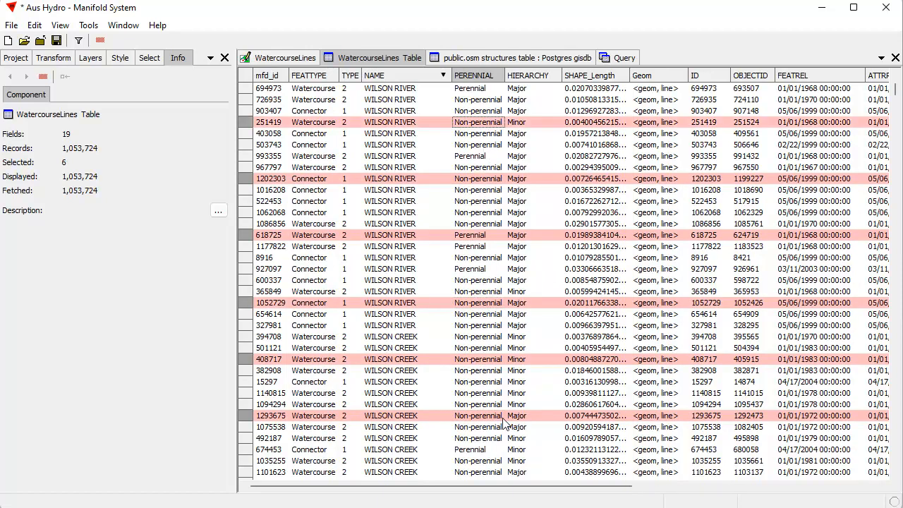
left_click(470, 382, "ctrl")
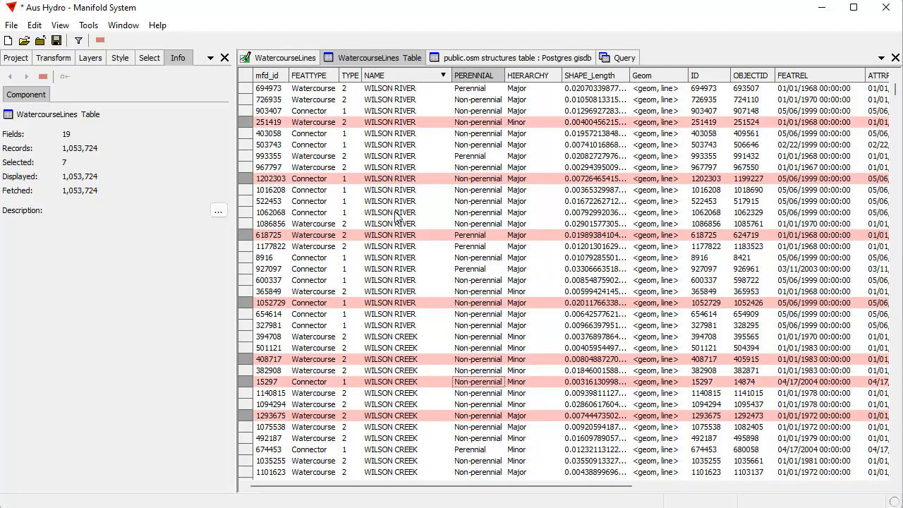